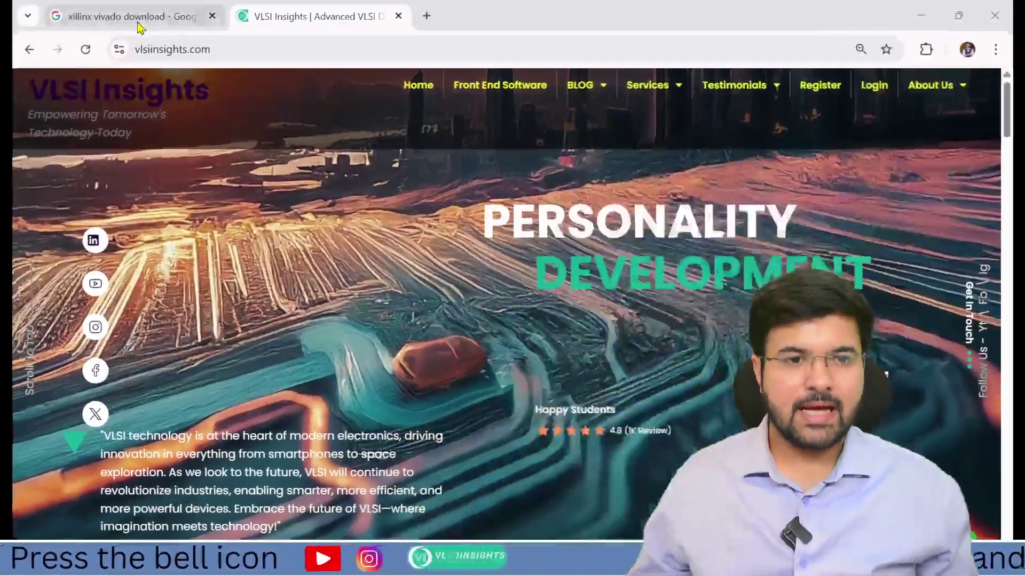
Open the Xilinx Downloads page from the Google results and scroll to the 2024.2 Windows web installer (222.91 MB)
left_click(136, 18)
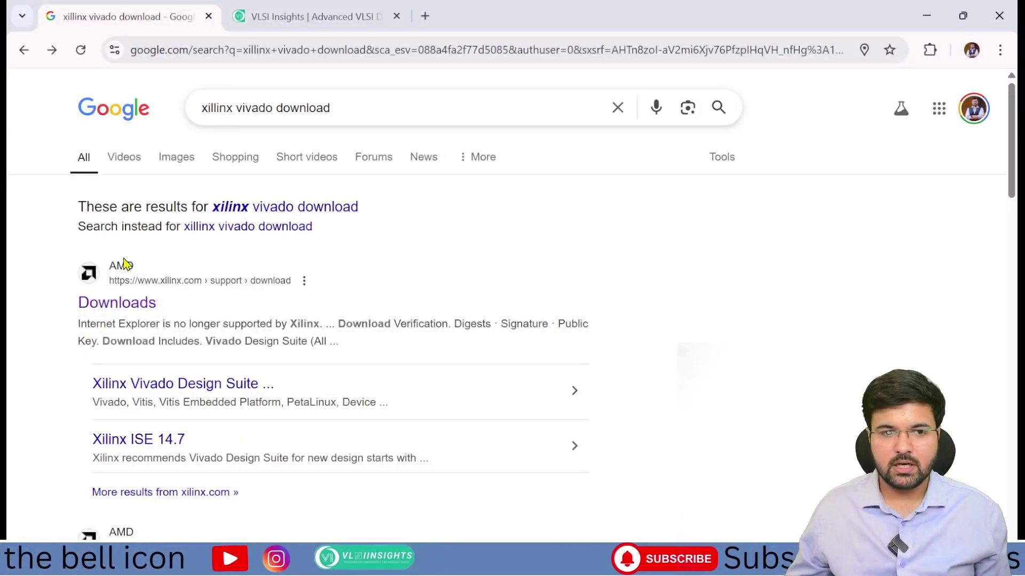
left_click(120, 304)
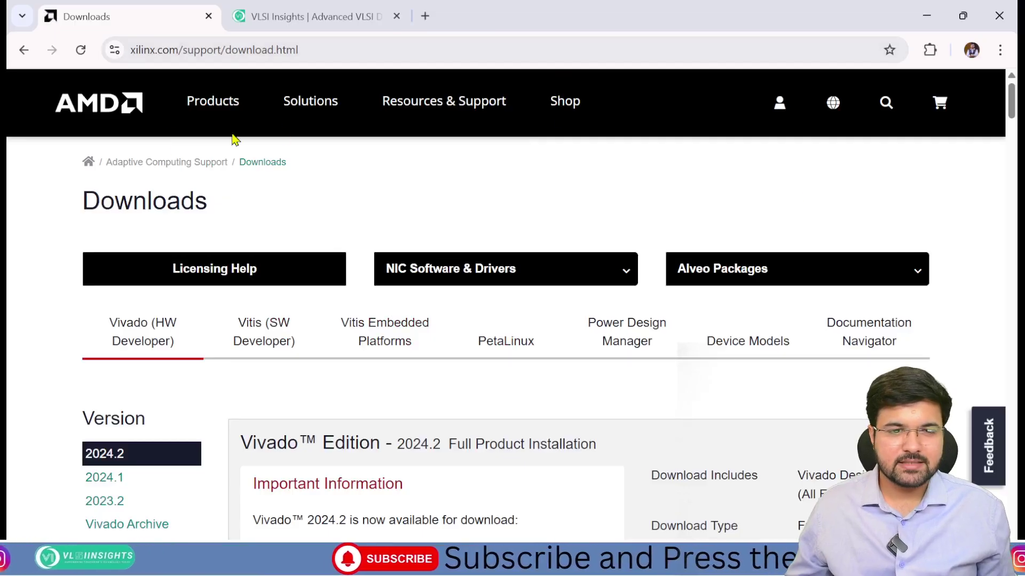
scroll(491, 245, "down", 4)
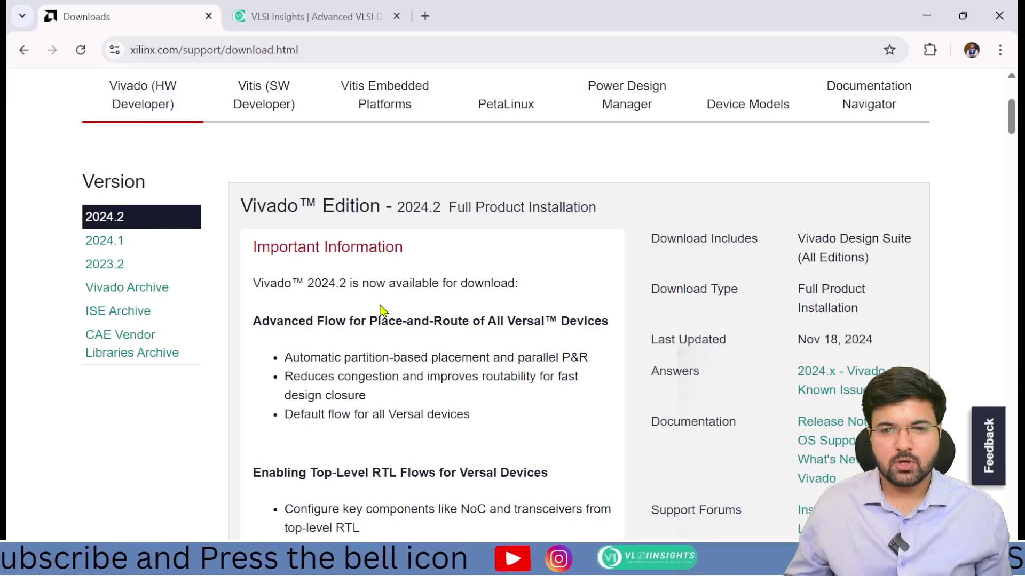
scroll(382, 311, "down", 10)
scroll(379, 306, "down", 9)
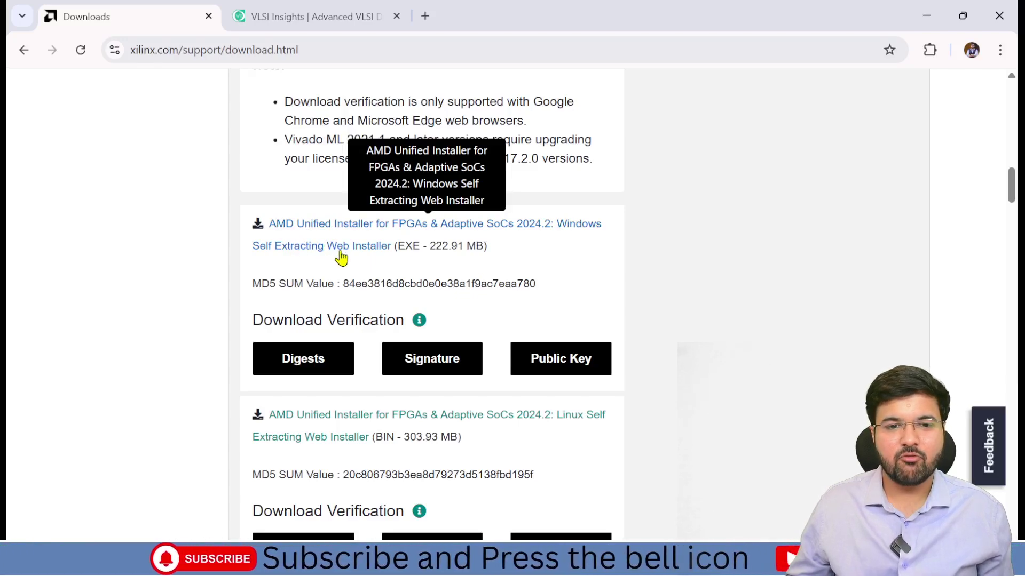
Choose the Windows self-extracting web installer and sign in to the AMD account
left_click(354, 226)
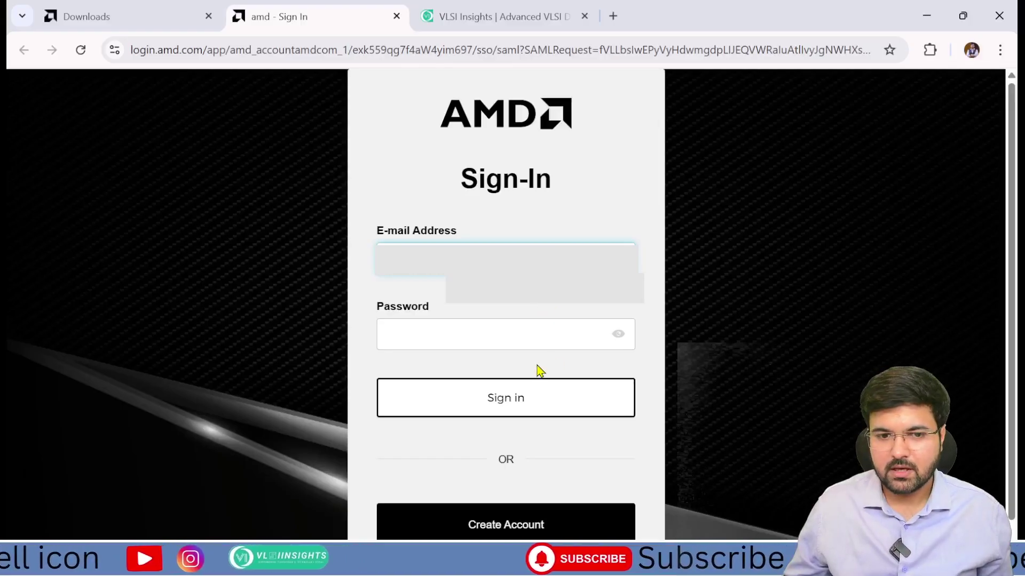
left_click(540, 341)
left_click(788, 319)
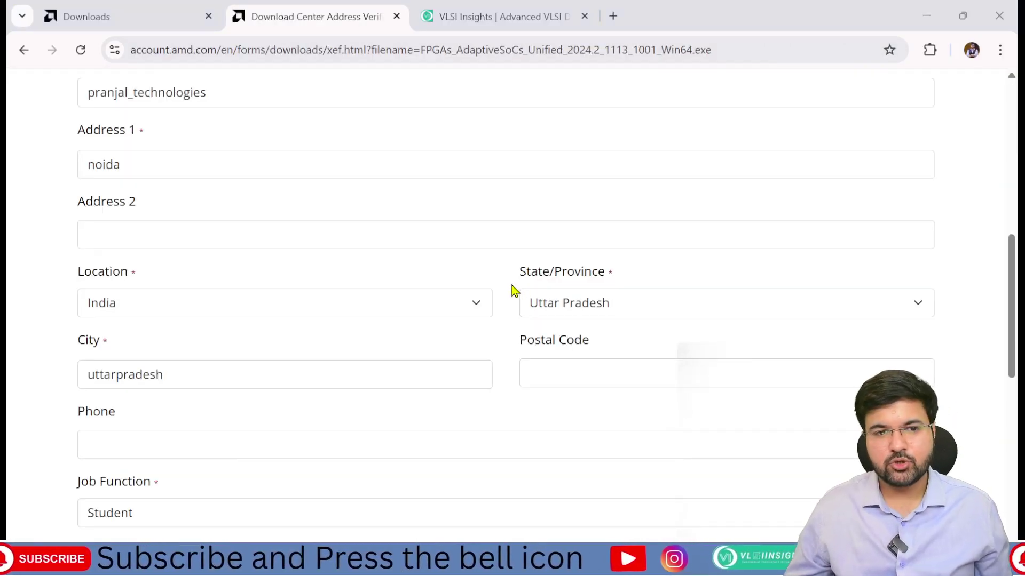
Submit the address verification form to start downloading the 2024.2 Win64 installer, then open This PC
scroll(359, 302, "down", 2)
scroll(359, 302, "up", 2)
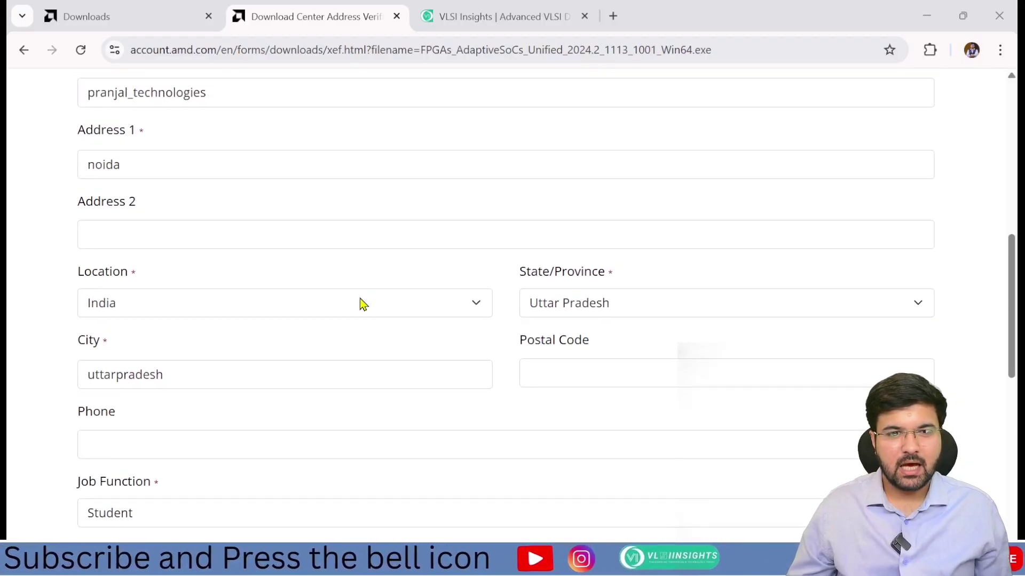
scroll(377, 241, "down", 1)
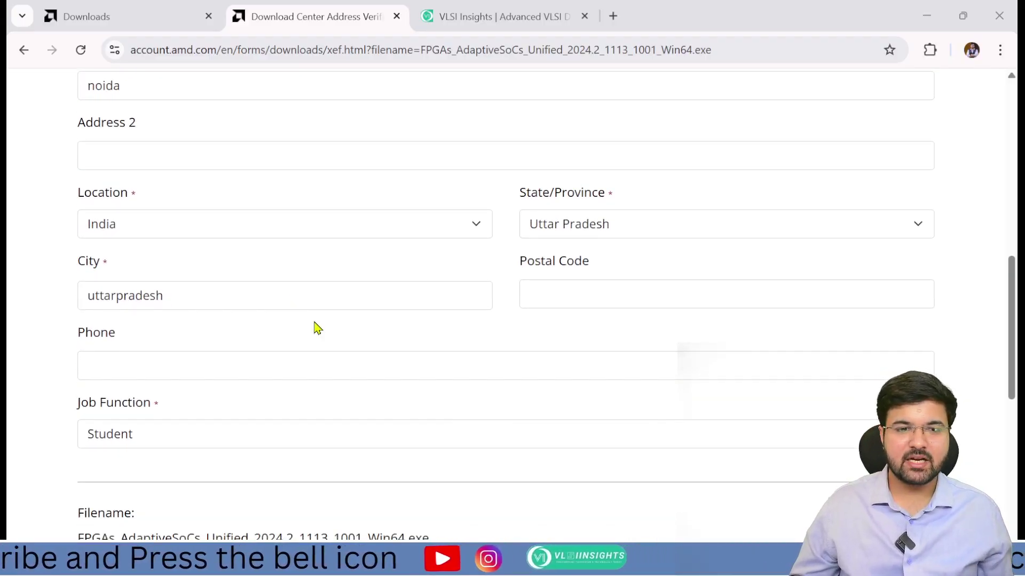
scroll(317, 357, "down", 3)
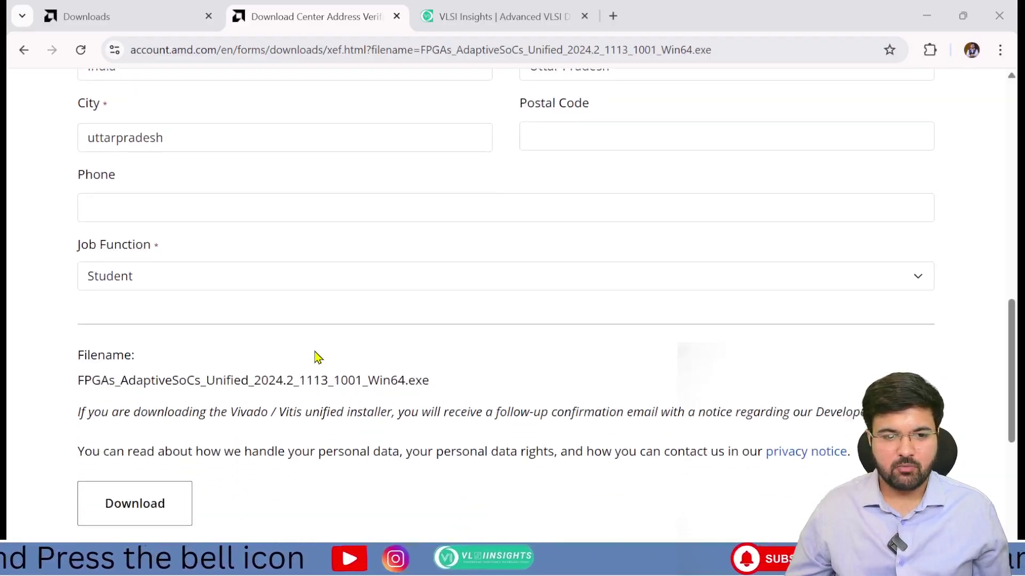
left_click(117, 430)
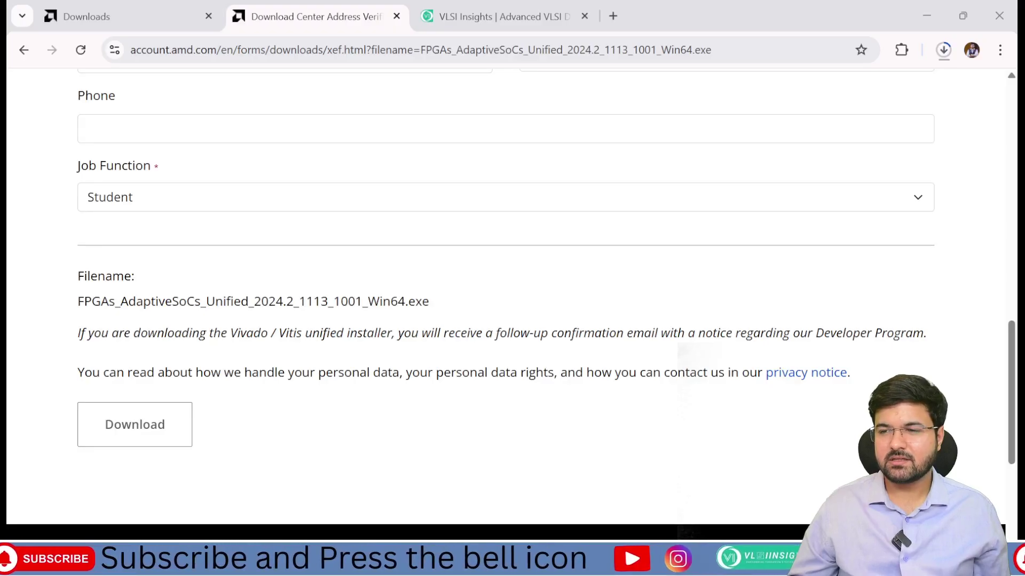
key("super+e")
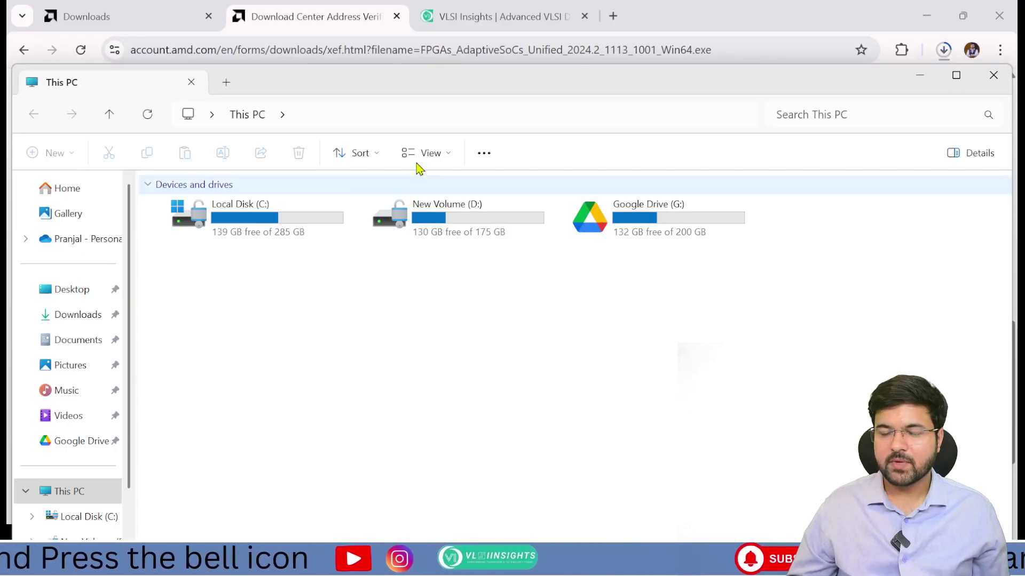
Alternate between selecting the Local Disk (C:) and New Volume (D:) drives in This PC
left_click(464, 224)
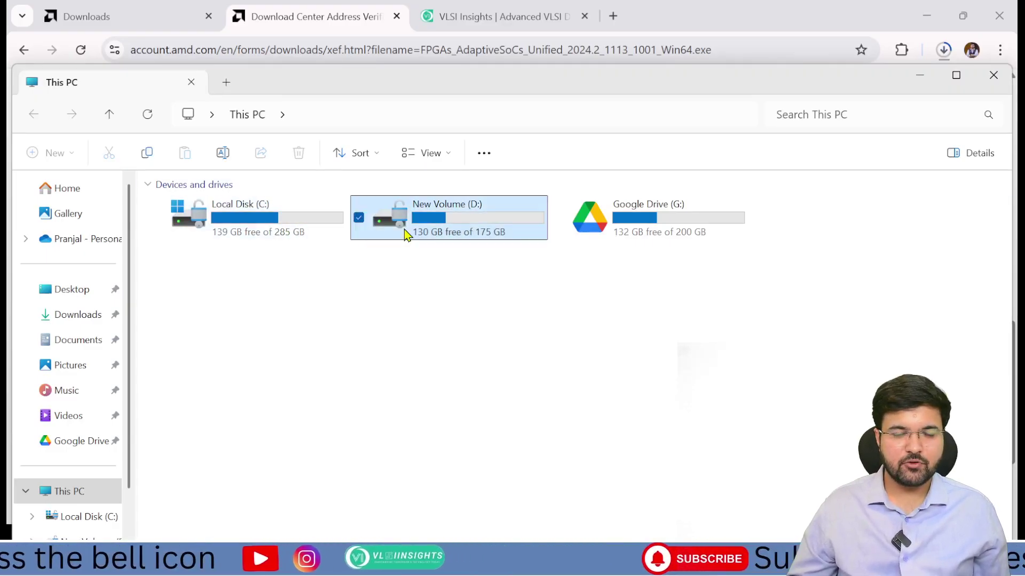
left_click(230, 235)
left_click(415, 227)
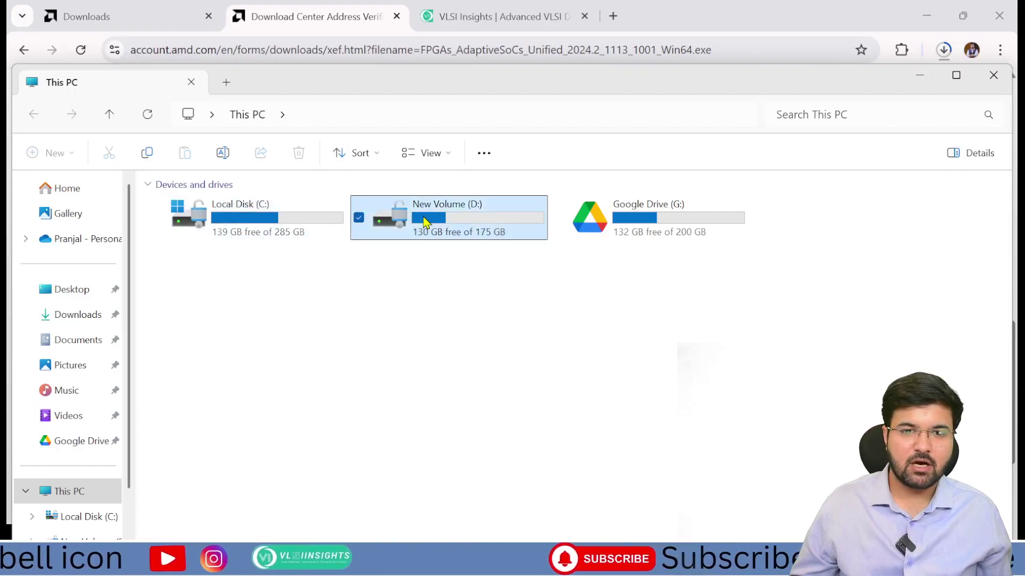
left_click(259, 237)
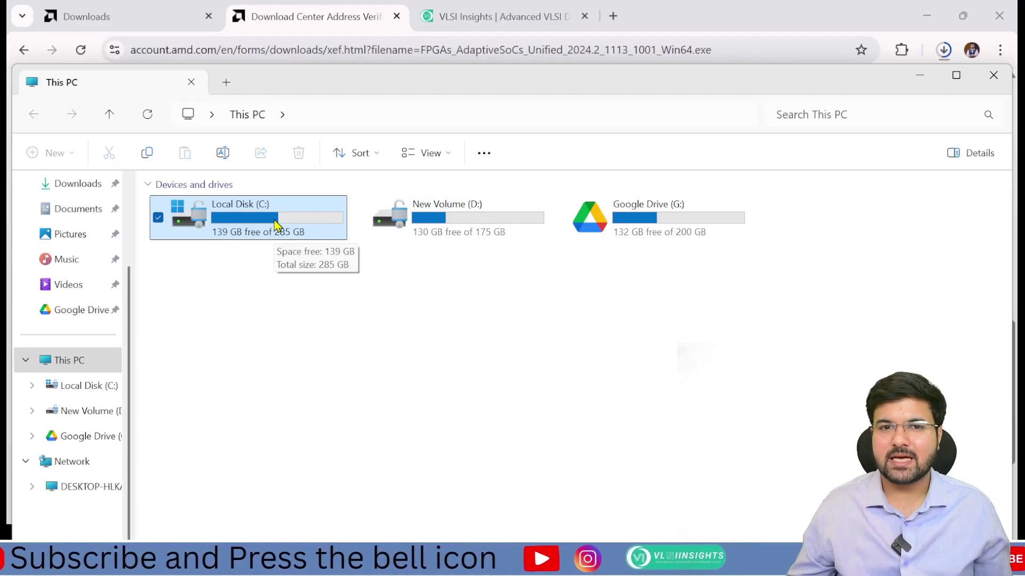
left_click(472, 227)
left_click(313, 231)
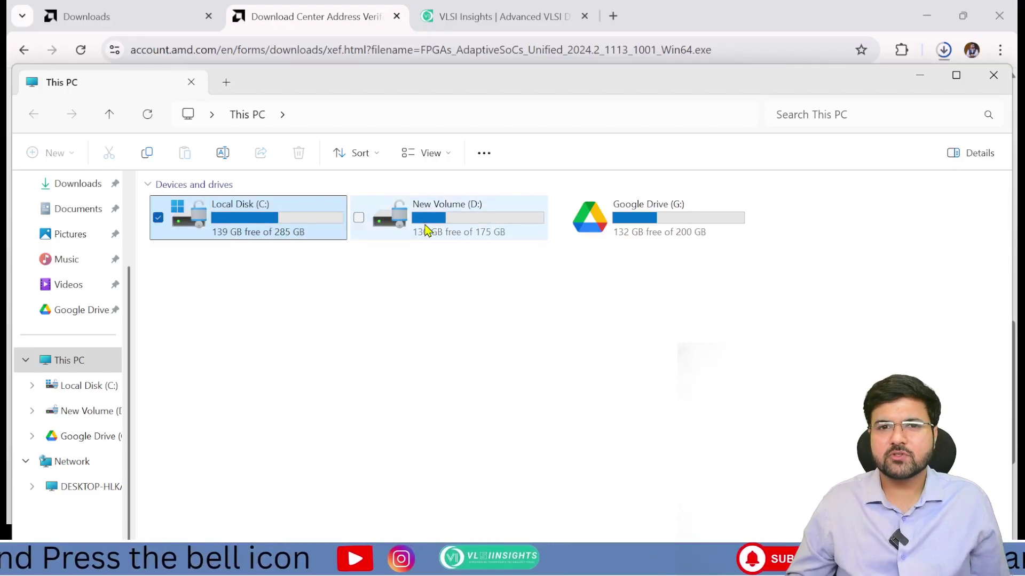
left_click(454, 218)
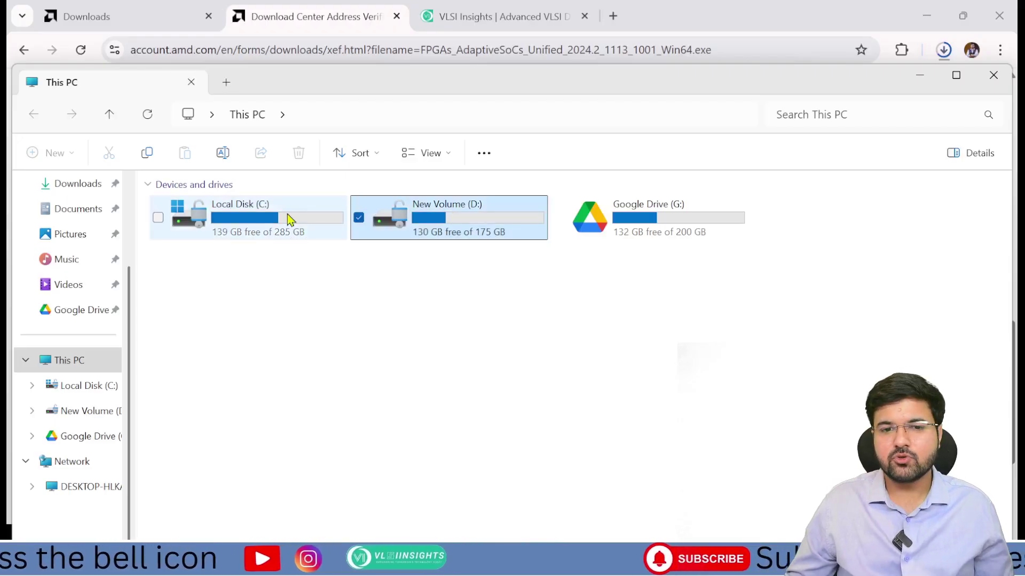
left_click(288, 220)
left_click(451, 229)
left_click(334, 226)
left_click(425, 226)
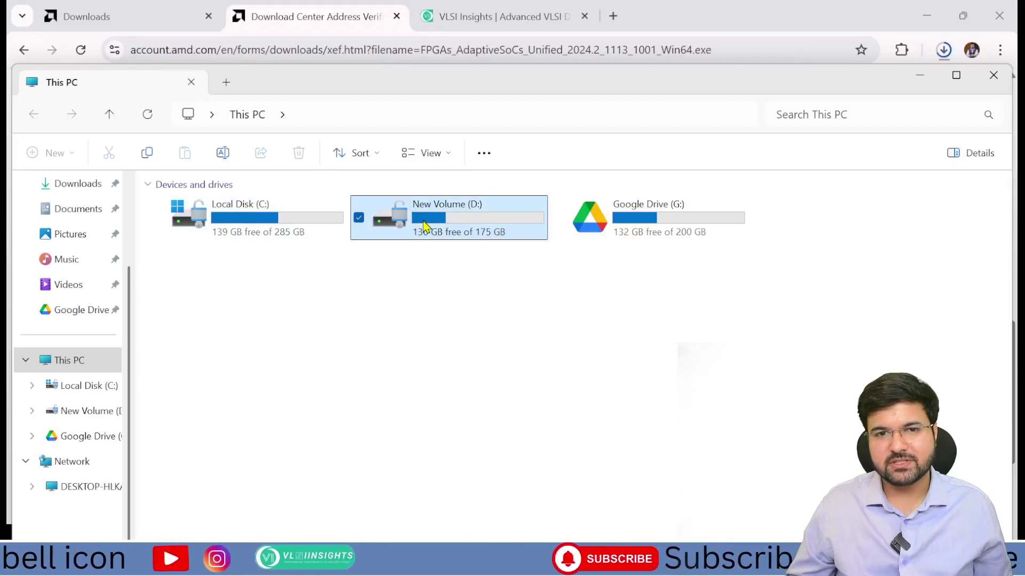
Open New Volume (D:) and return, view the C: drive's options, then open Downloads
double_click(426, 226)
left_click(34, 114)
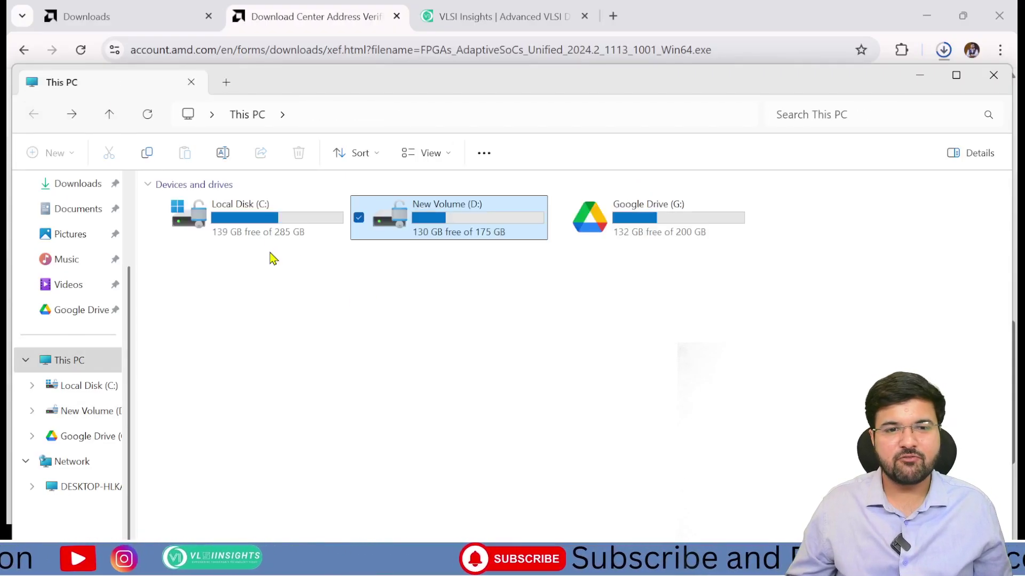
left_click(288, 229)
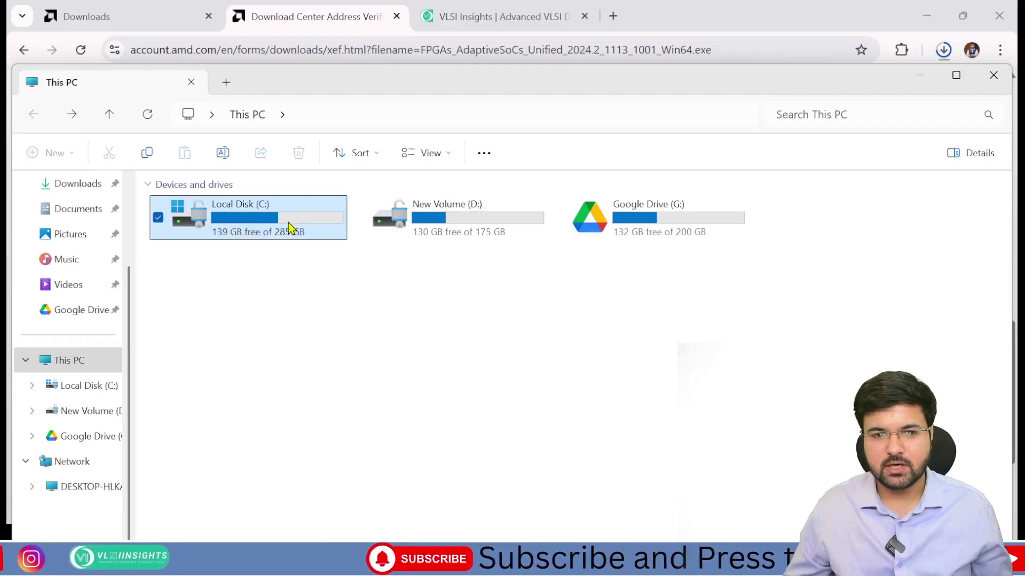
right_click(237, 220)
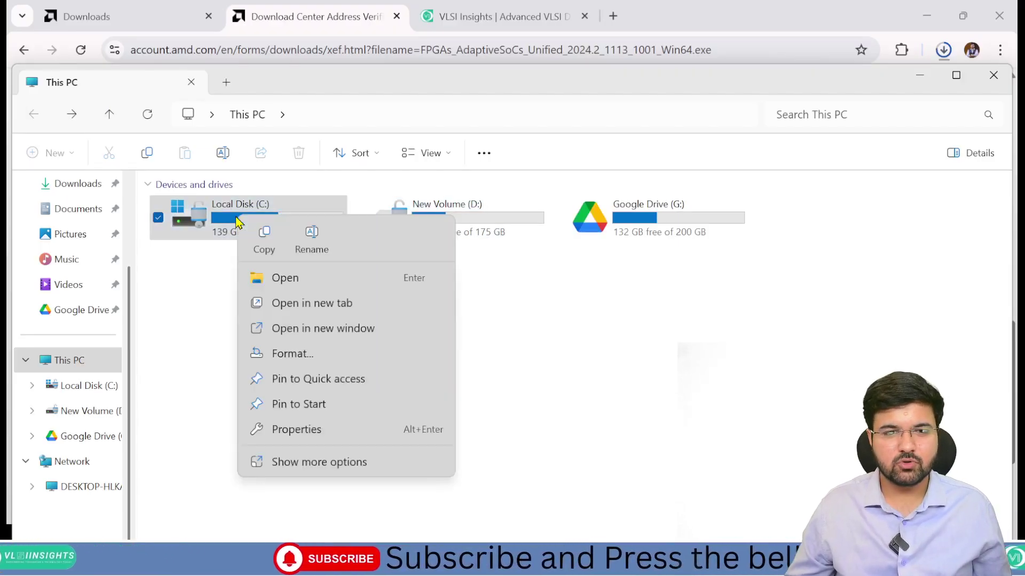
left_click(554, 344)
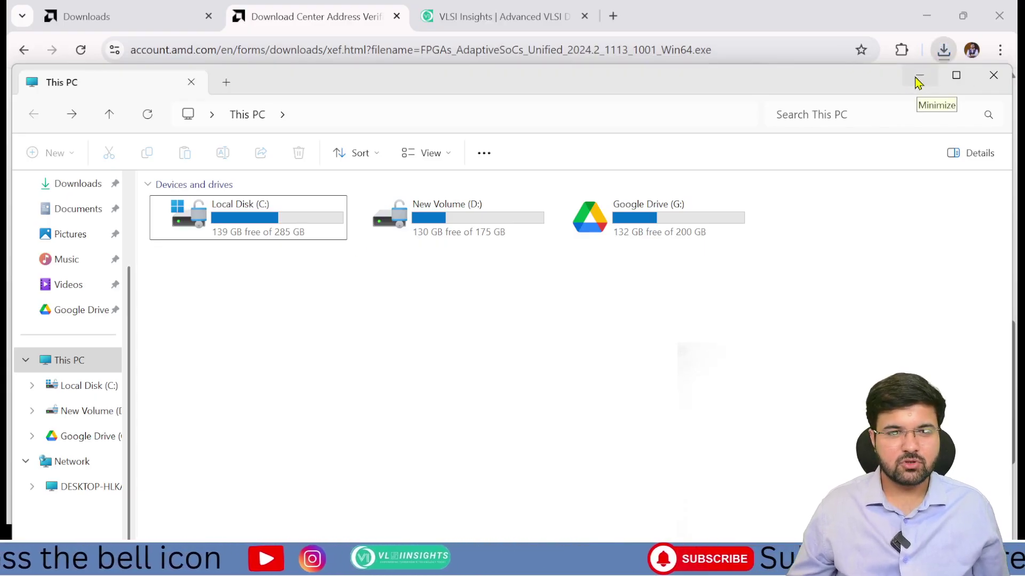
left_click(111, 192)
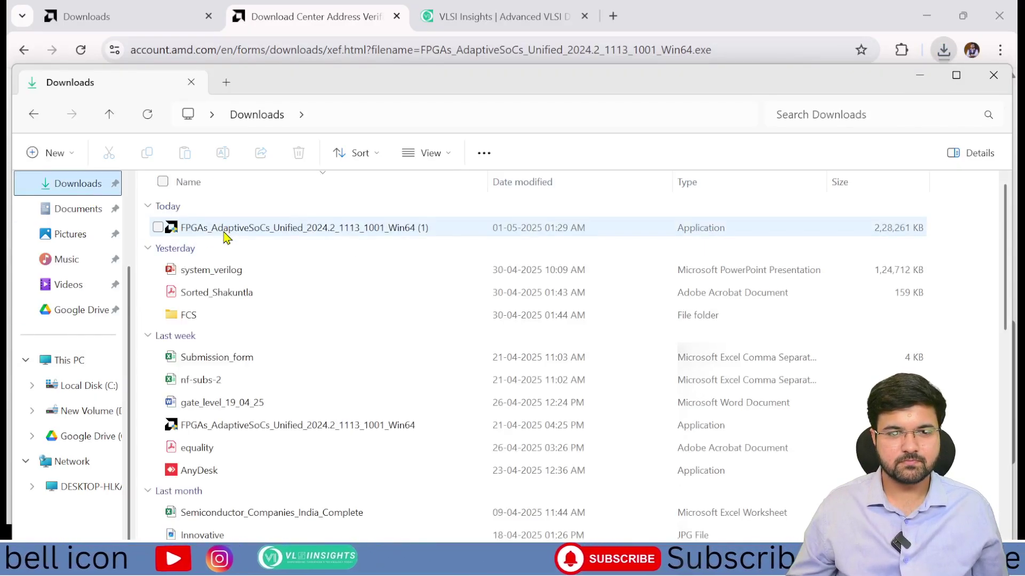
Launch the downloaded FPGAs_AdaptiveSoCs_Unified_2024.2 installer and move its extraction dialog aside over VLSI Insights
double_click(228, 230)
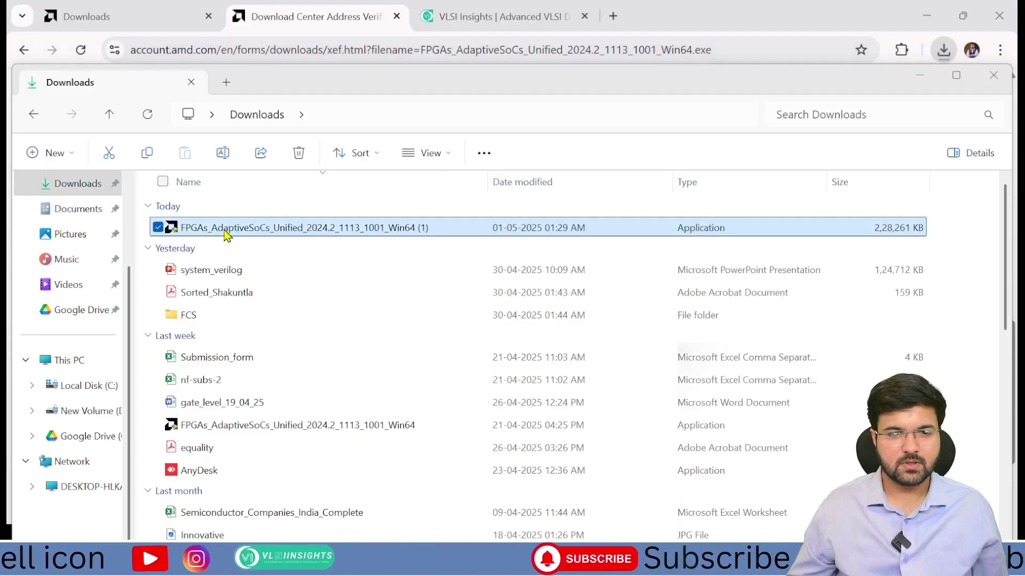
left_click(919, 76)
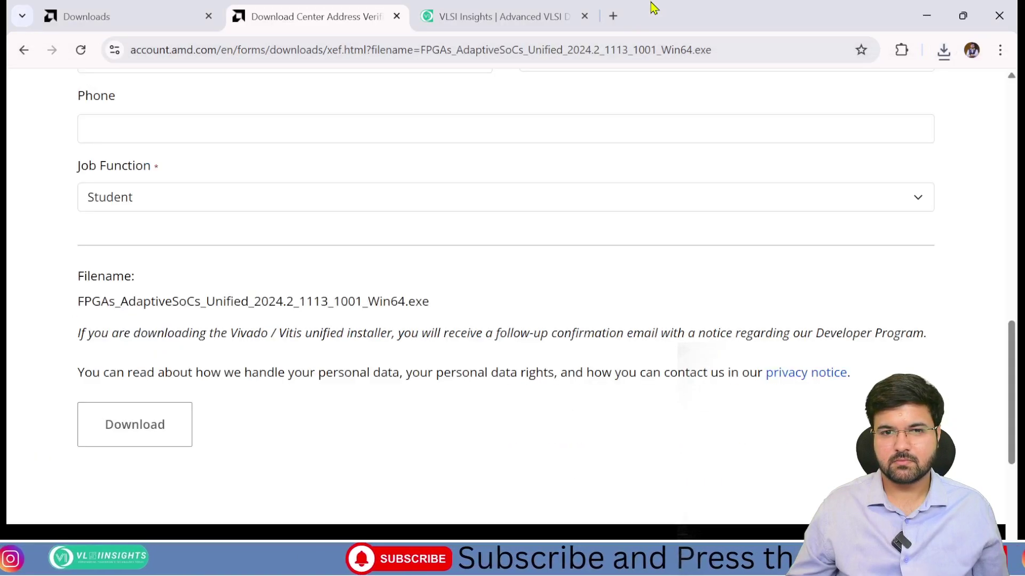
left_click(511, 19)
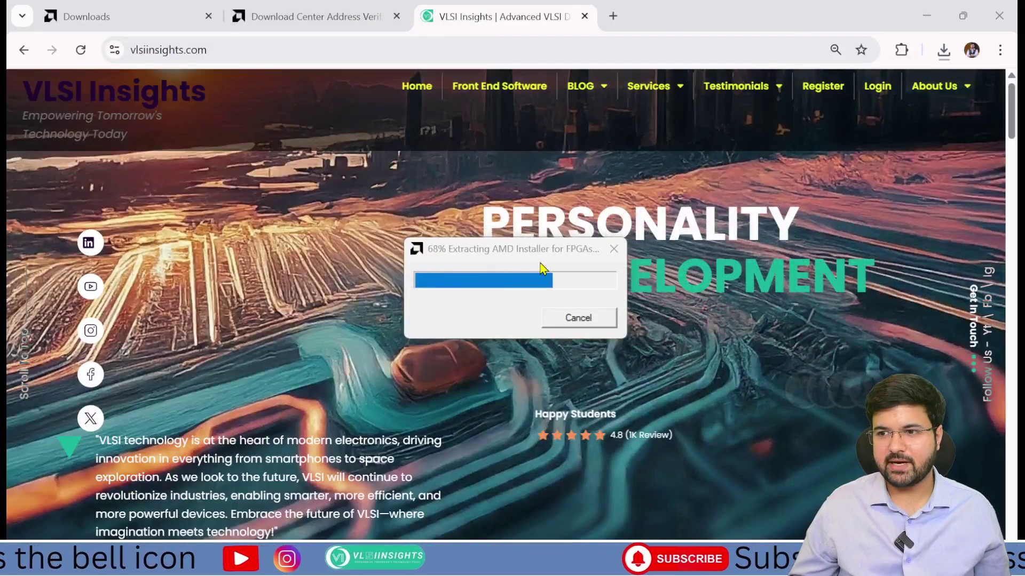
left_click_drag(504, 257, 390, 181)
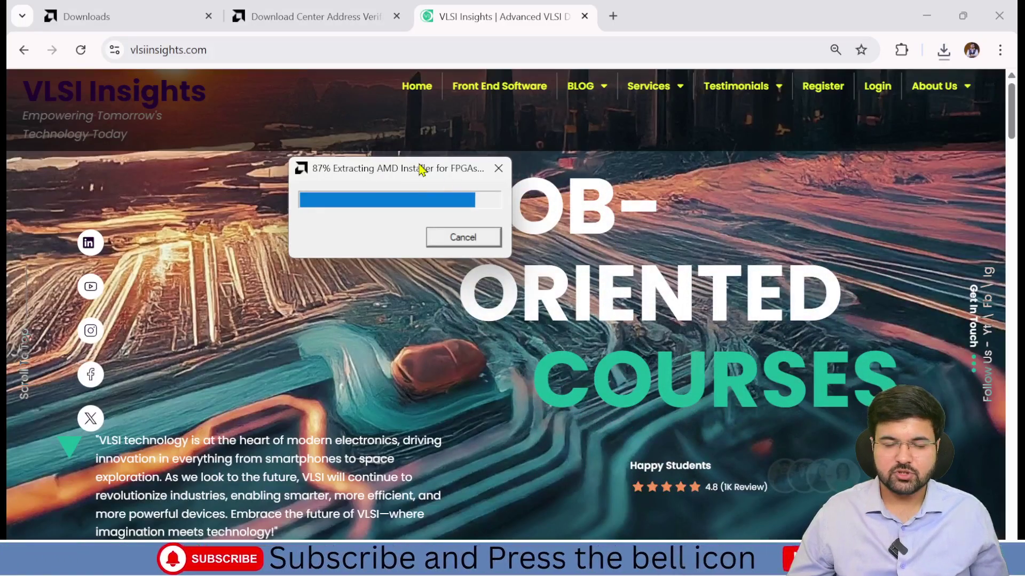
key("alt+Tab")
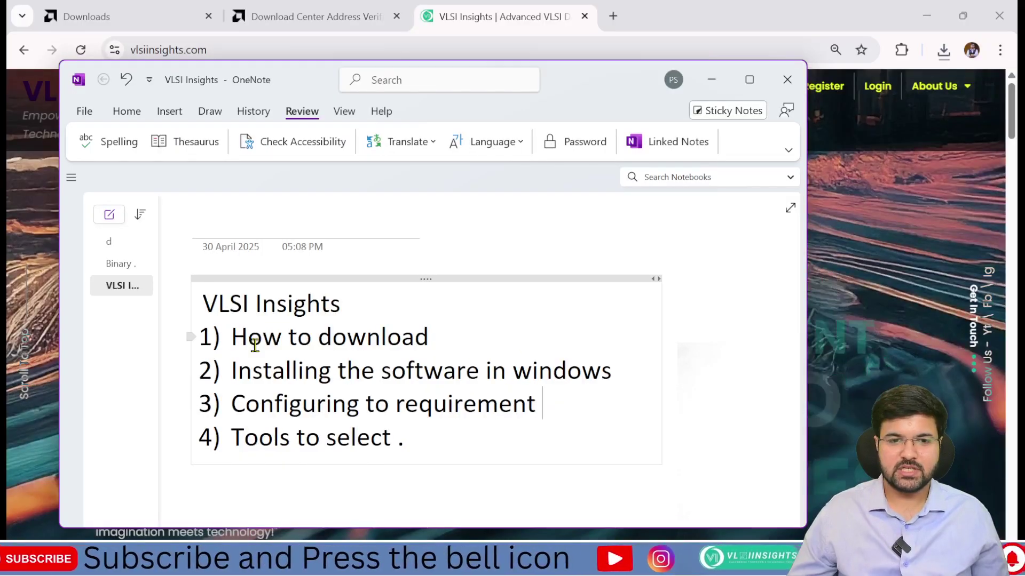
Highlight the How to download, Installing the software in windows and Configuring to requirement lines, then minimize OneNote
left_click_drag(231, 338, 436, 336)
left_click(456, 337)
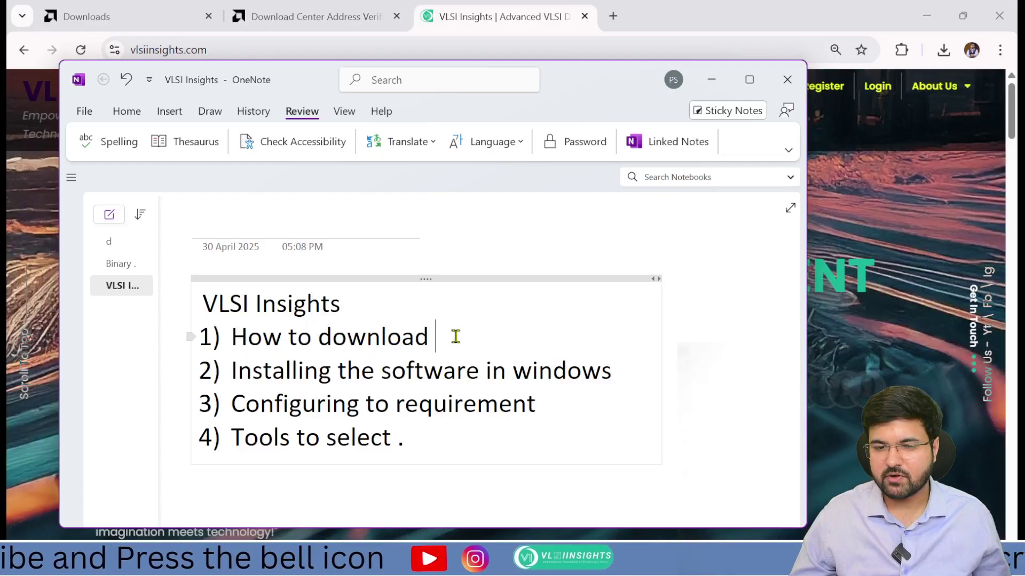
left_click_drag(229, 371, 615, 363)
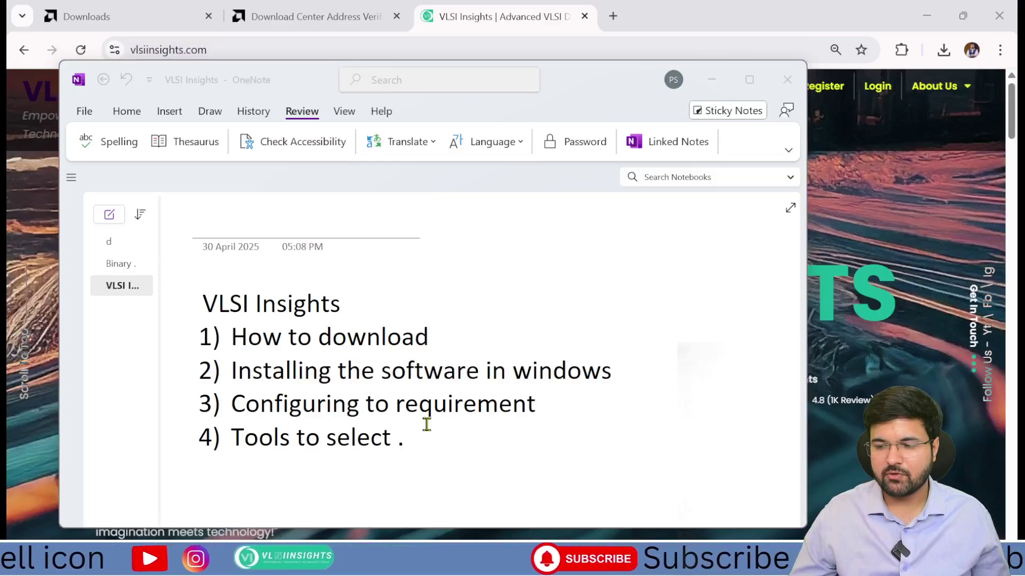
left_click_drag(235, 404, 570, 435)
left_click(570, 435)
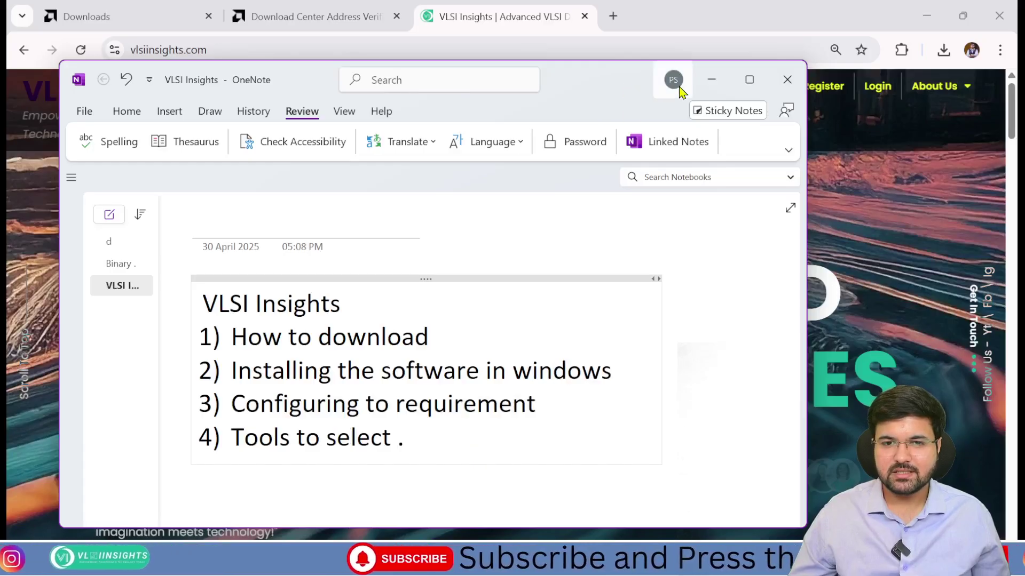
left_click(711, 80)
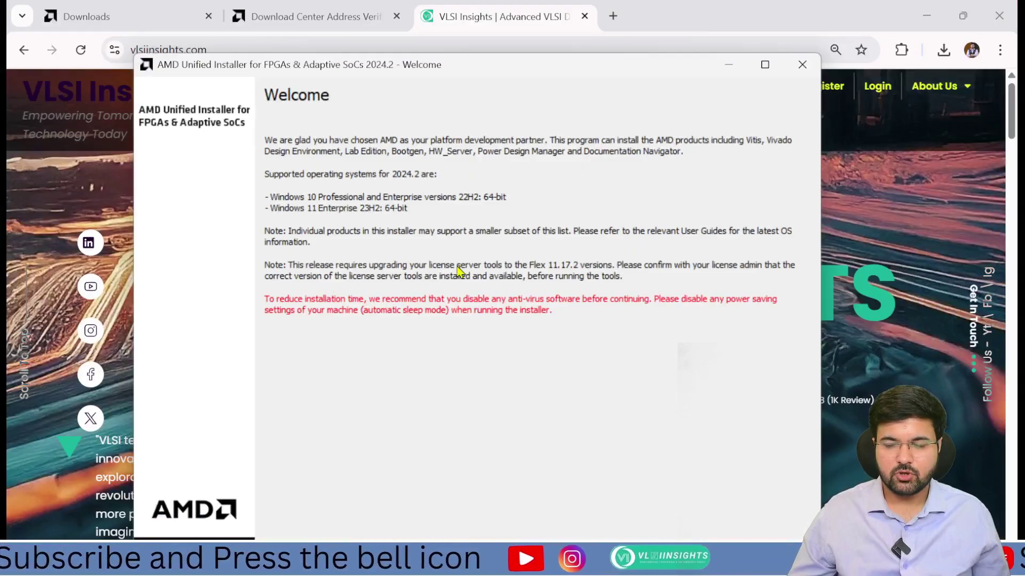
Move past Welcome, pick Vivado as the product and keep the Vivado ML Enterprise edition
key("Return")
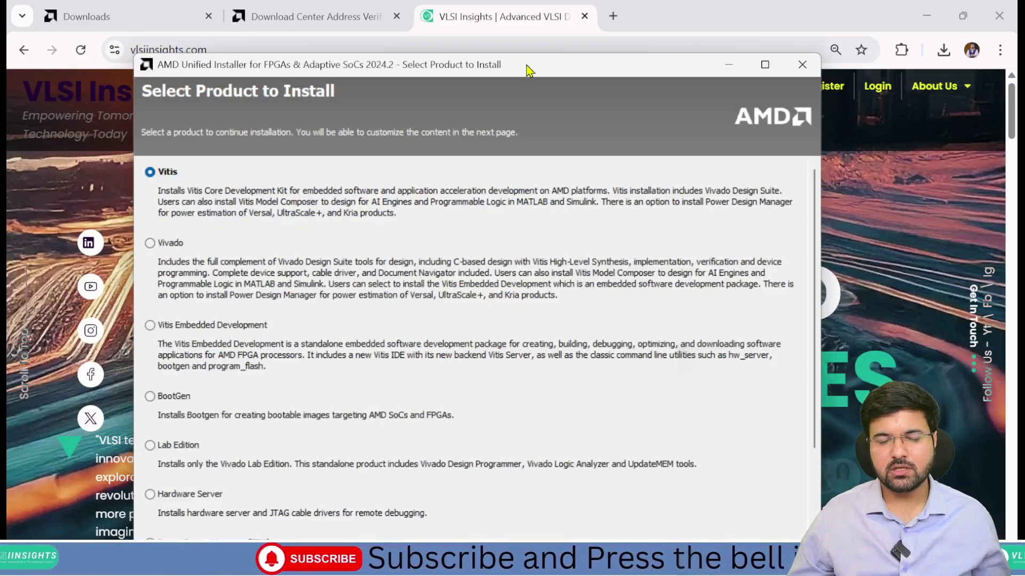
left_click_drag(526, 65, 538, 62)
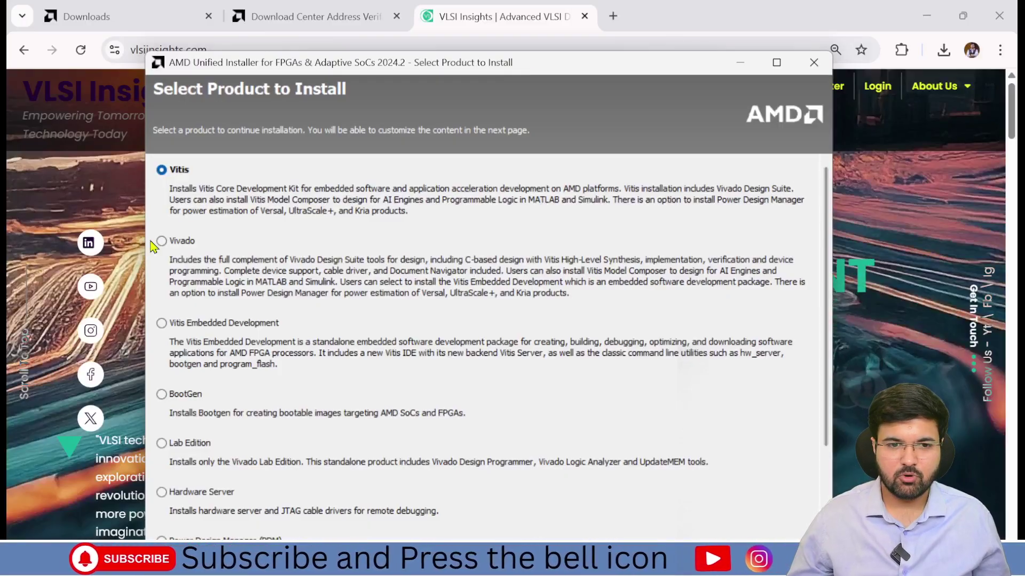
left_click(180, 247)
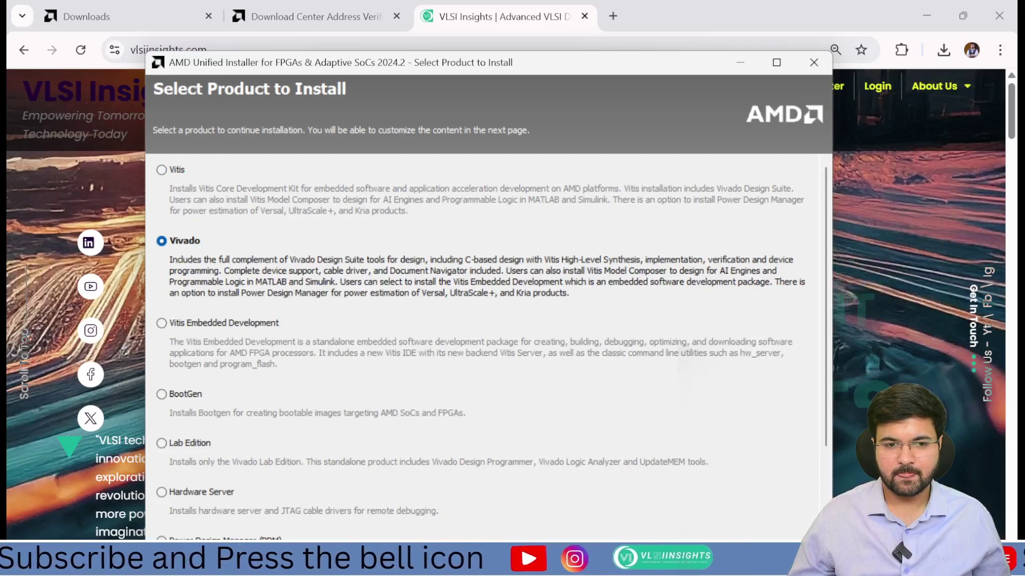
left_click(742, 558)
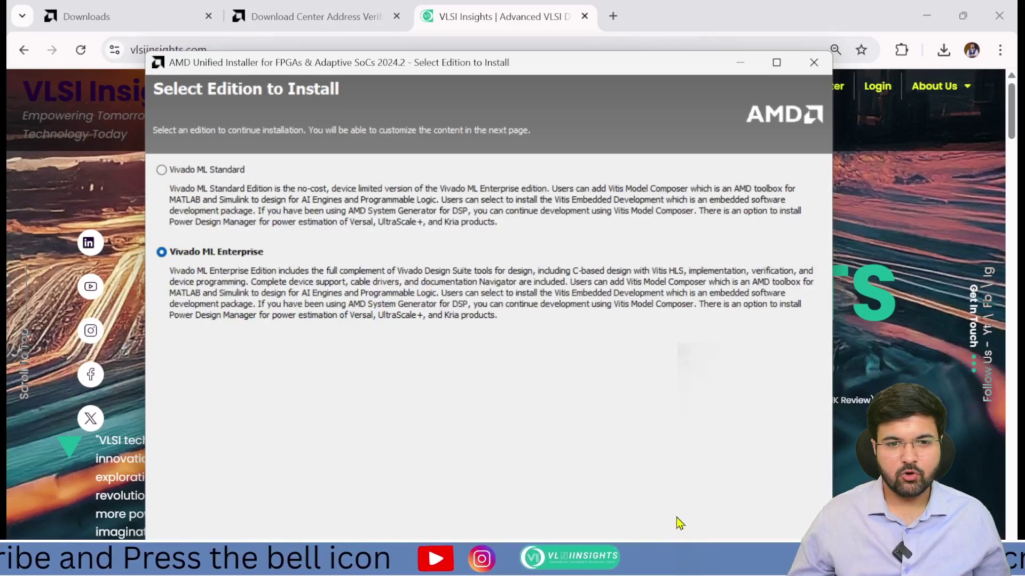
left_click(742, 558)
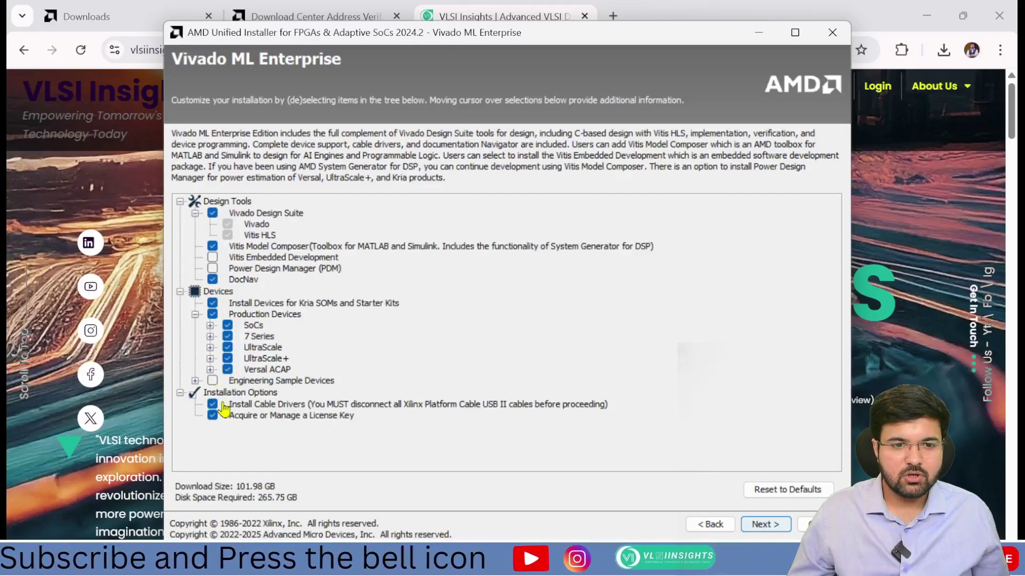
Uncheck license key acquisition, cable drivers, and the Versal, UltraScale+, UltraScale, 7 Series and SoCs devices
left_click(213, 415)
left_click(212, 405)
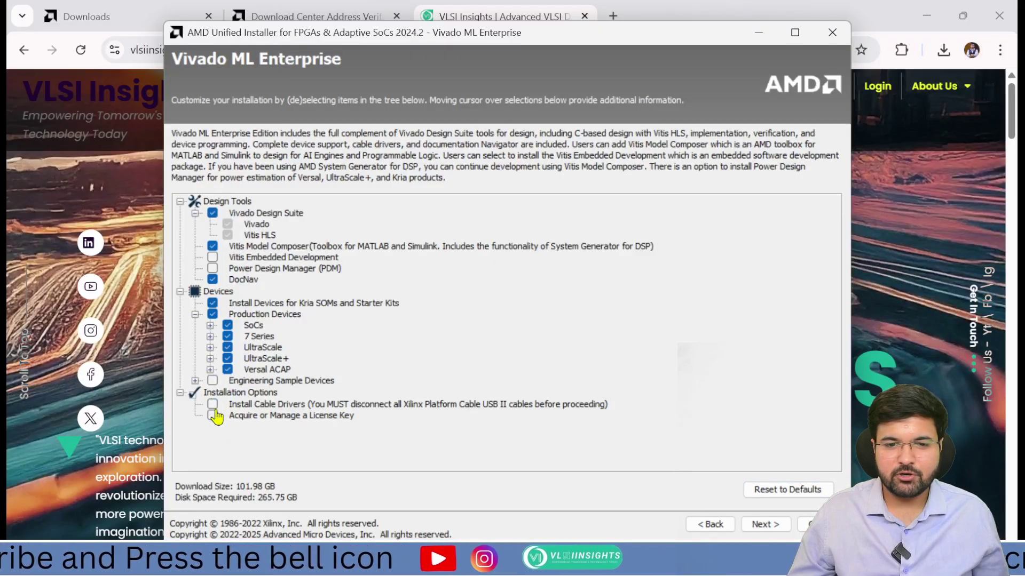
left_click(227, 369)
left_click(227, 358)
left_click(228, 347)
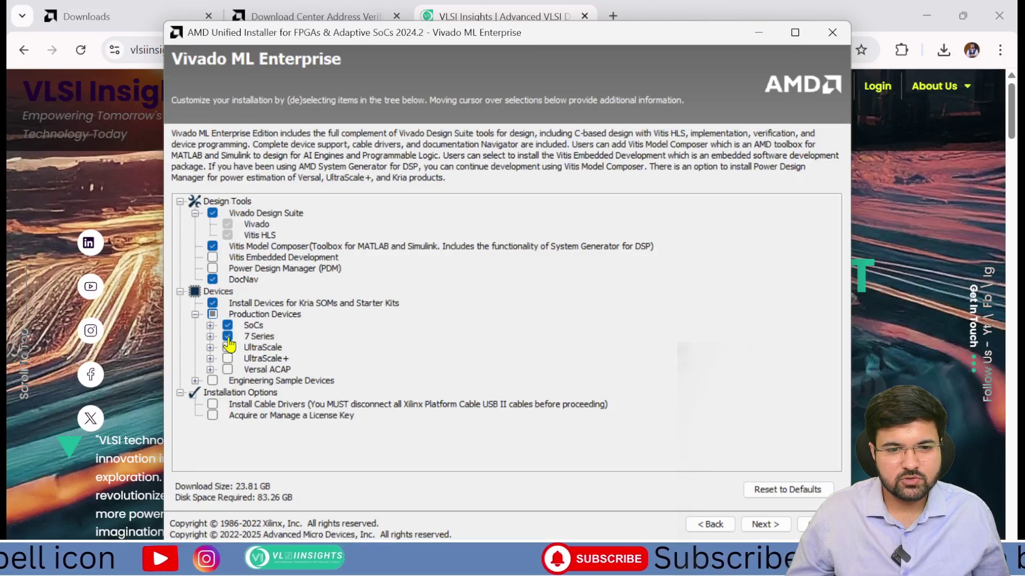
left_click(228, 336)
left_click(227, 325)
Exclude Kria SOM devices and DocNav, bringing the download to 14.66 GB
left_click(213, 302)
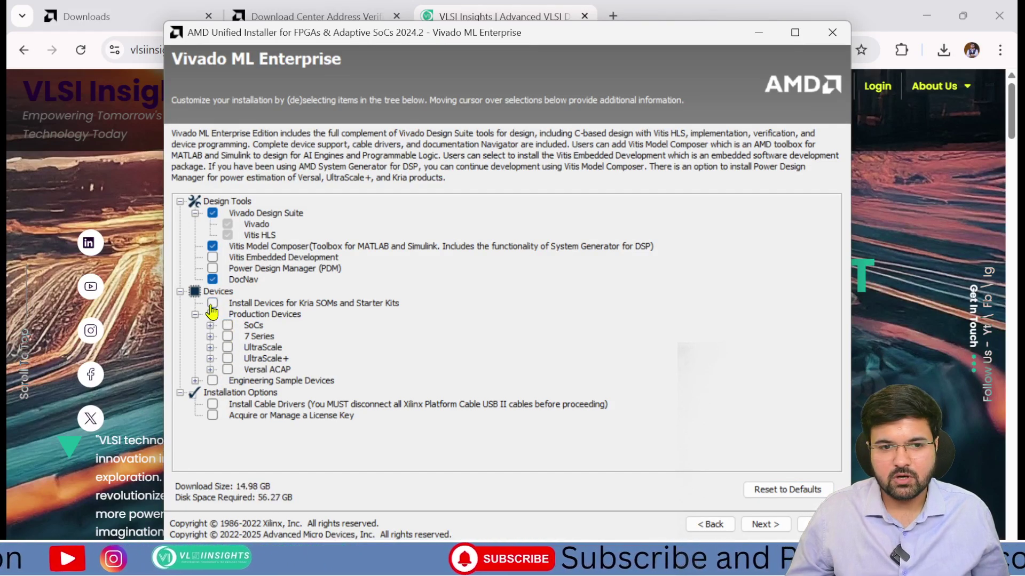
left_click(213, 279)
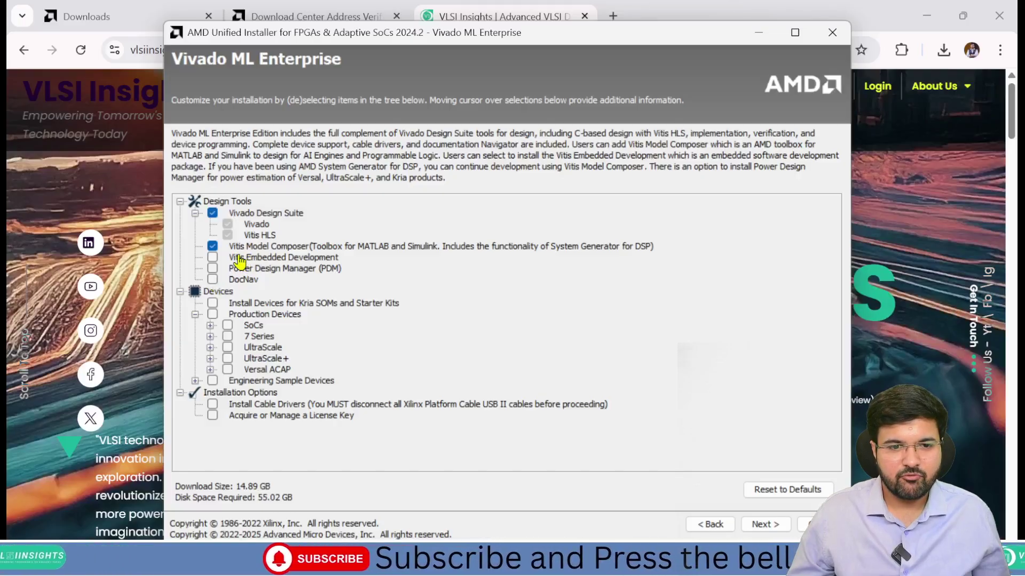
left_click(181, 291)
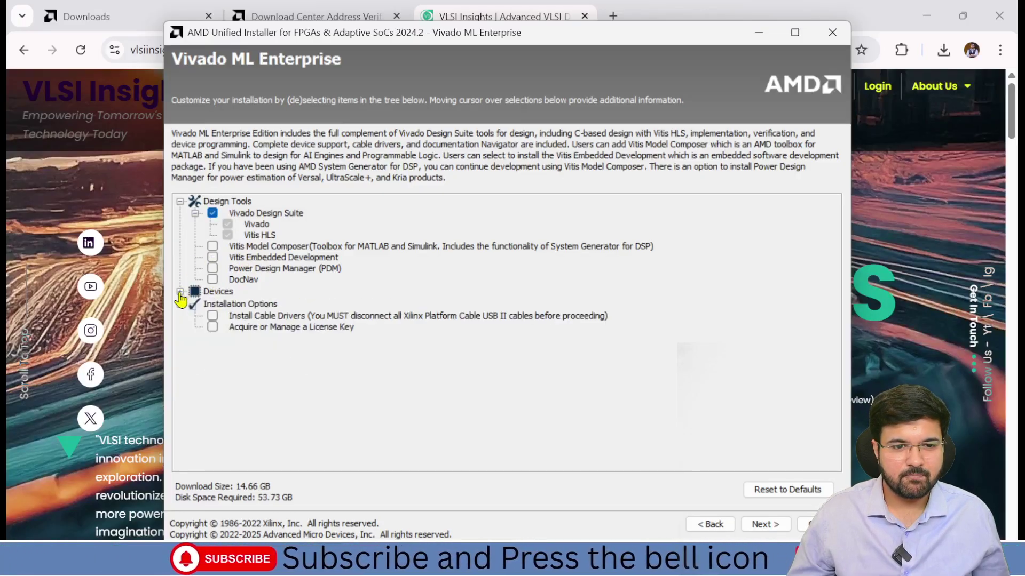
left_click(180, 291)
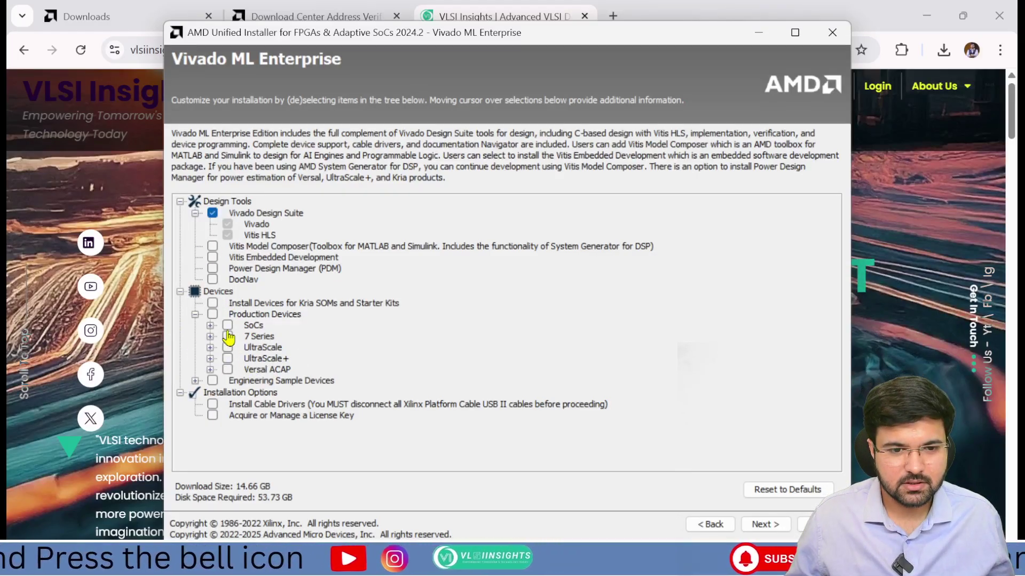
Expand the 7 Series families and include Artix-7, raising the download to 15.58 GB
left_click(209, 325)
left_click(209, 325)
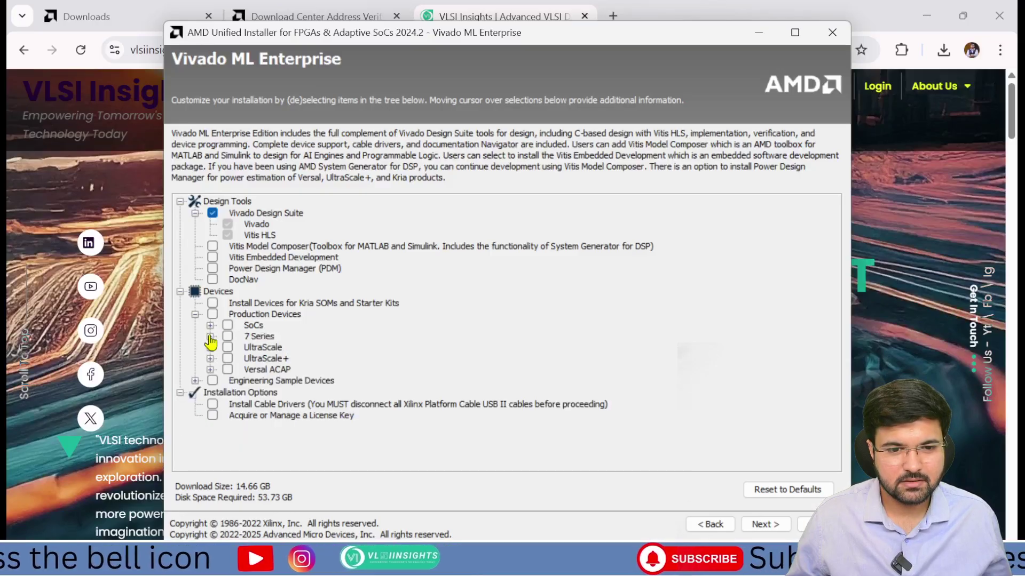
left_click(210, 348)
left_click(210, 336)
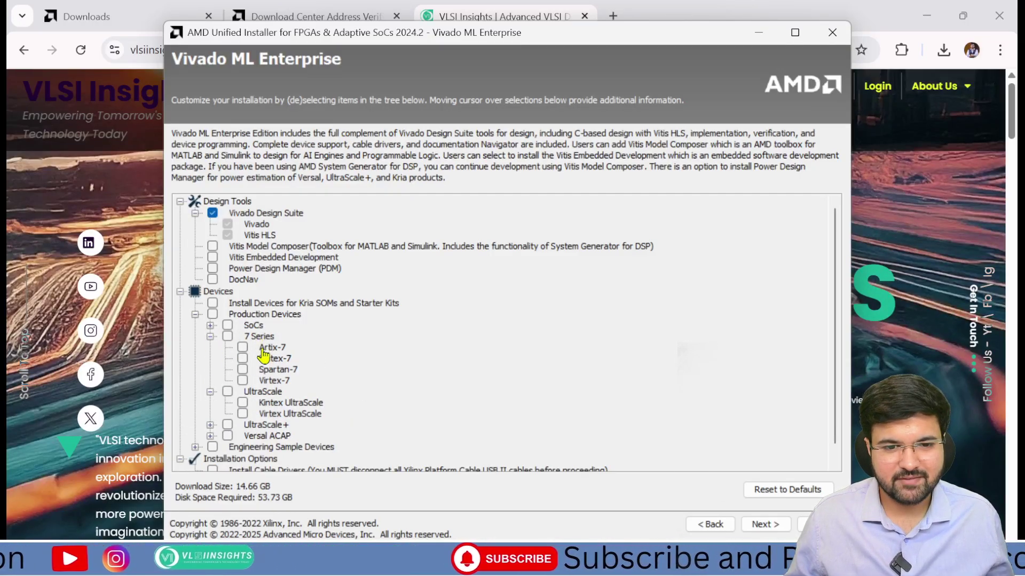
left_click(242, 348)
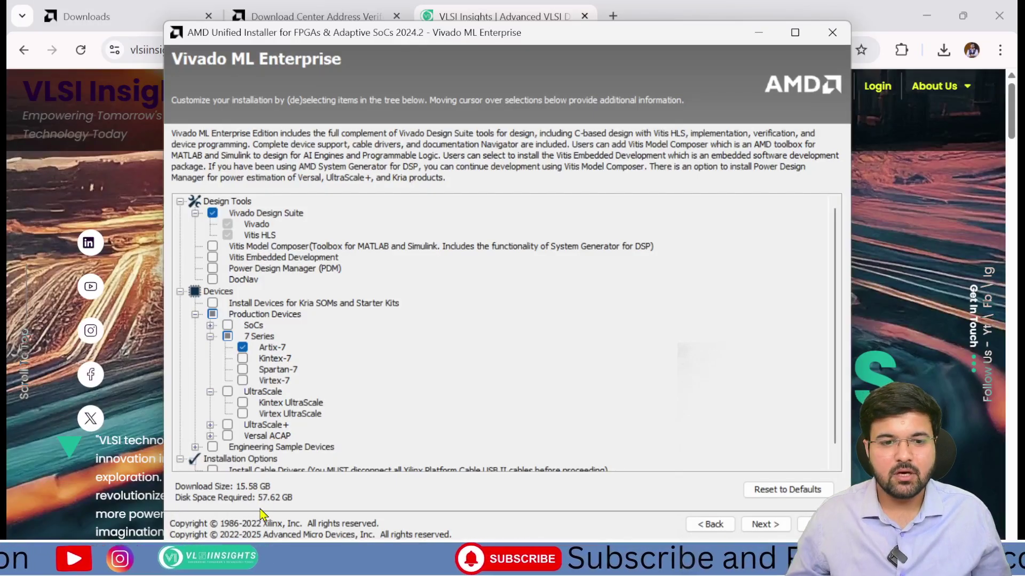
Accept the Vivado EULA and third-party software license, then reach the C:\Xilinx destination page
left_click(761, 525)
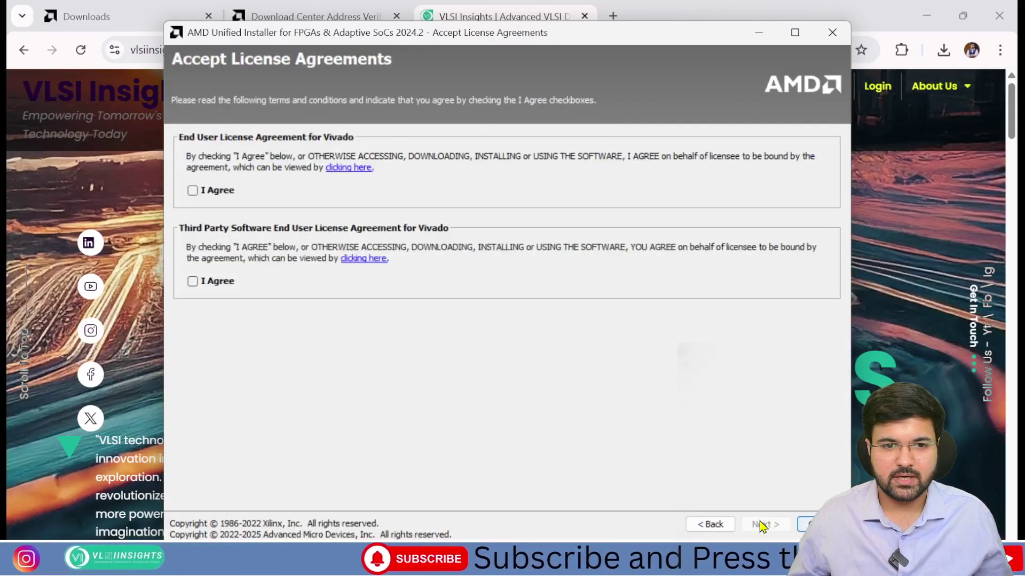
left_click(216, 192)
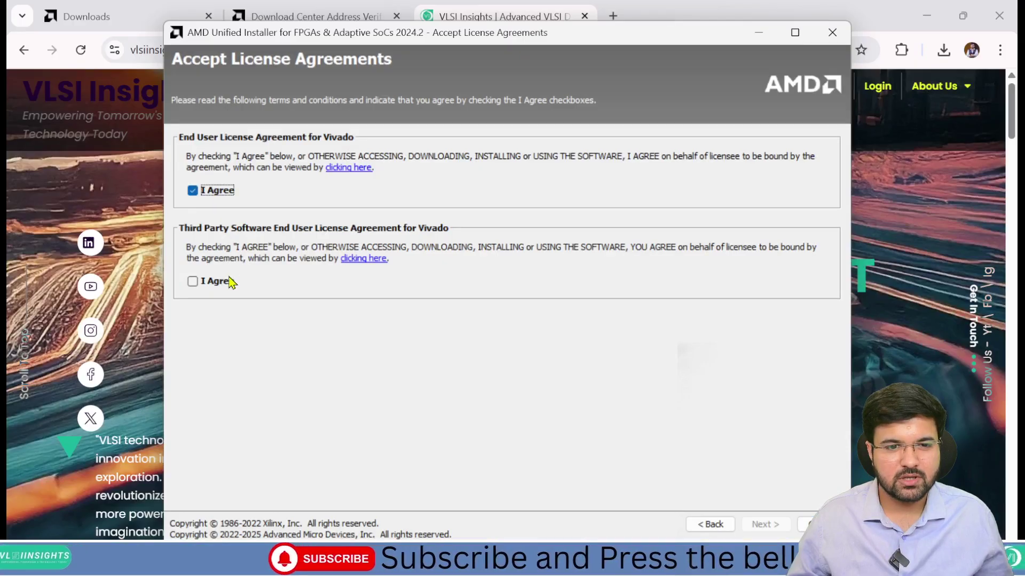
left_click(208, 286)
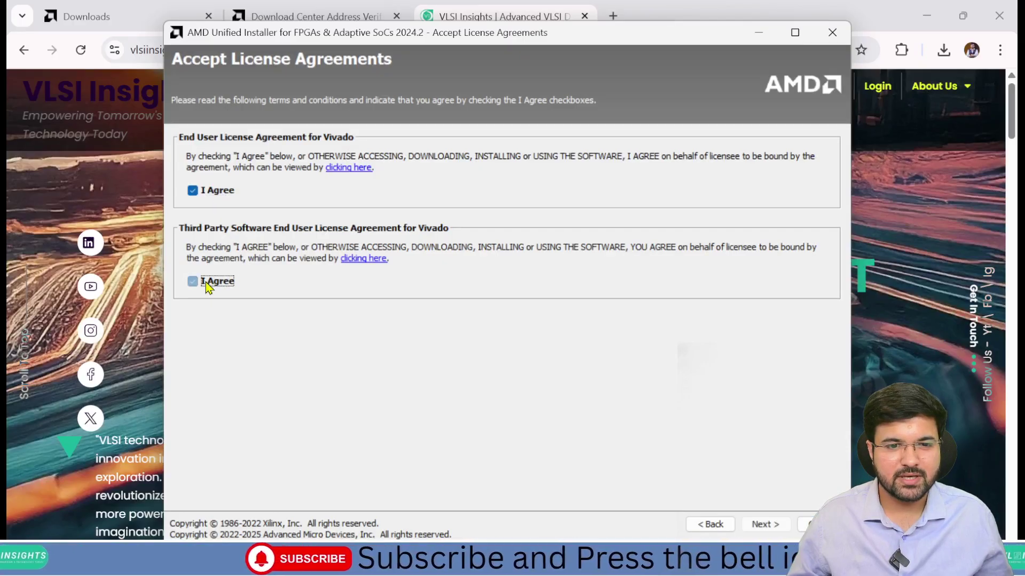
left_click(770, 526)
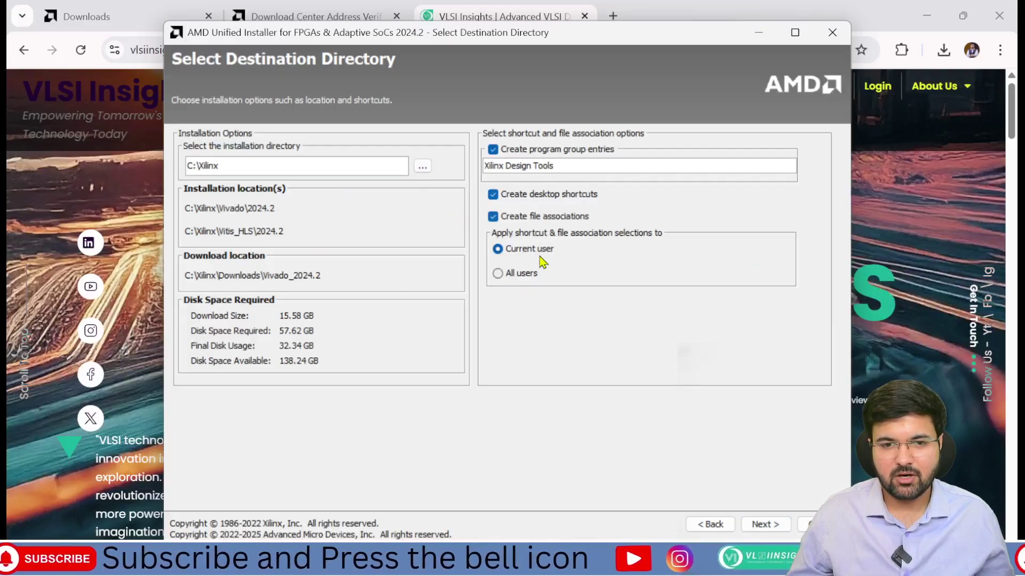
left_click_drag(235, 163, 171, 164)
Inspect the C:\Xilinx install path, opening the folder browser but leaving the location unchanged
left_click(256, 160)
double_click(259, 160)
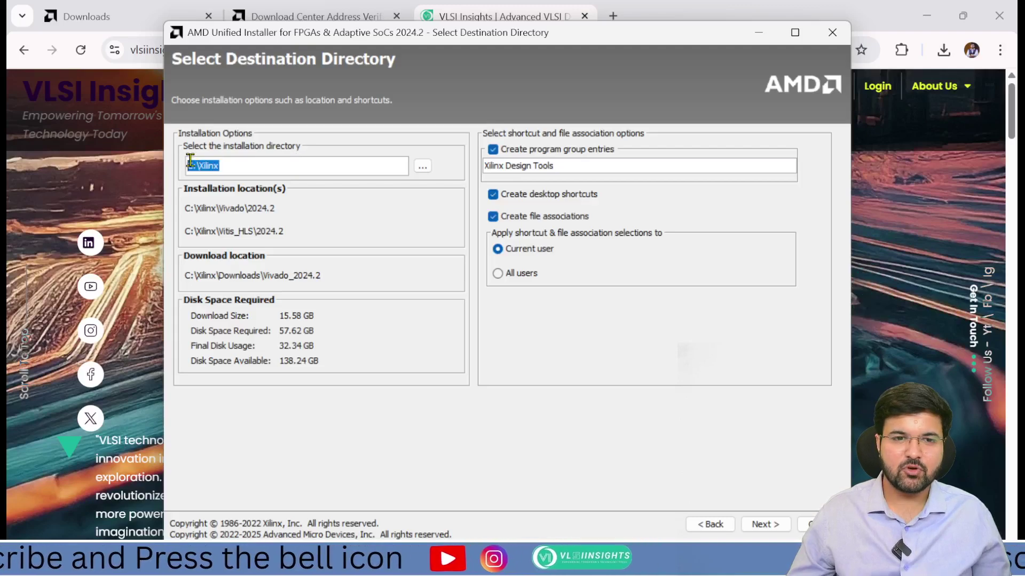
left_click(288, 166)
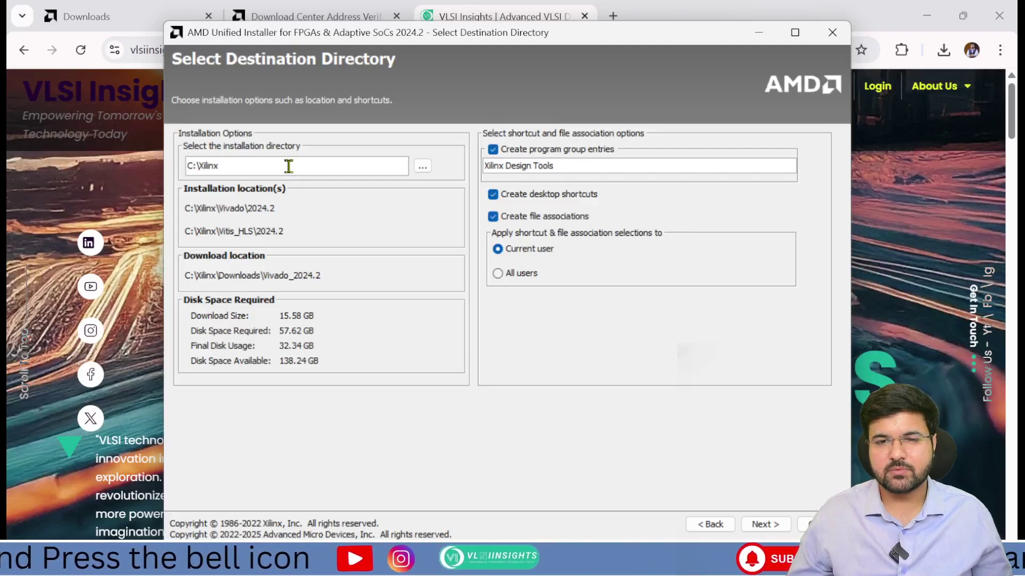
left_click(422, 166)
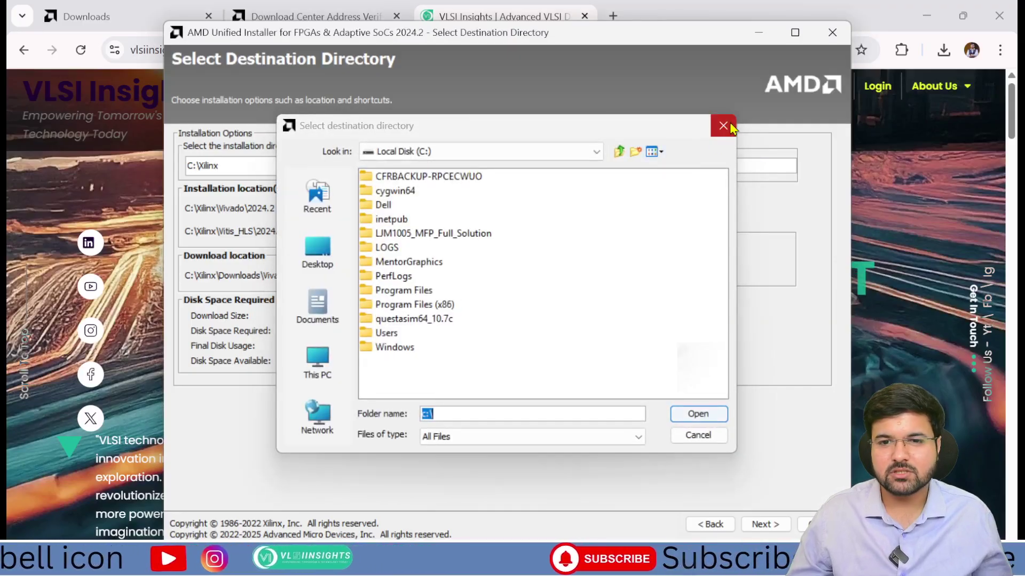
left_click(723, 126)
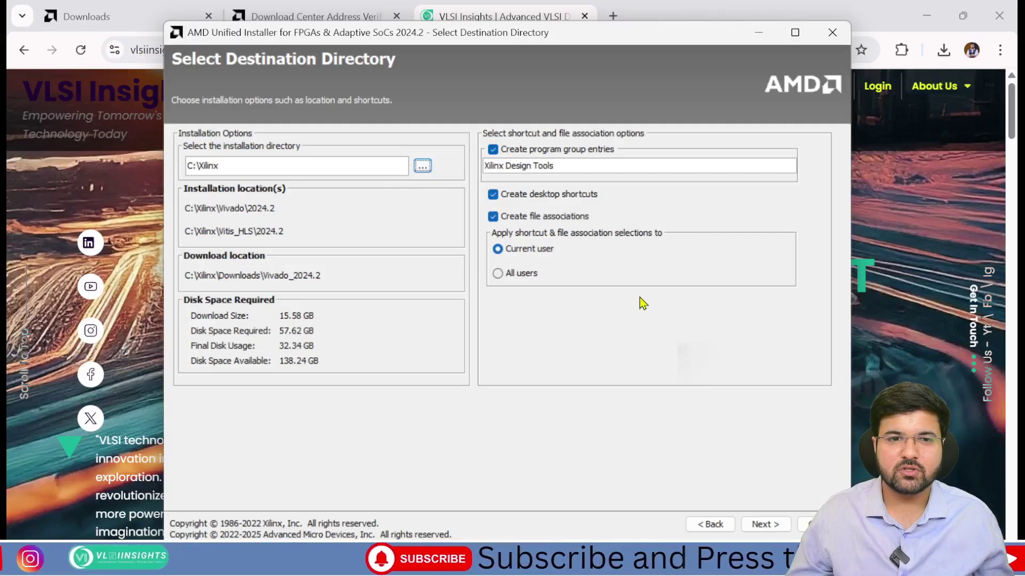
Confirm C:\Xilinx, agree to create the folder, and start installing from the summary
left_click(772, 528)
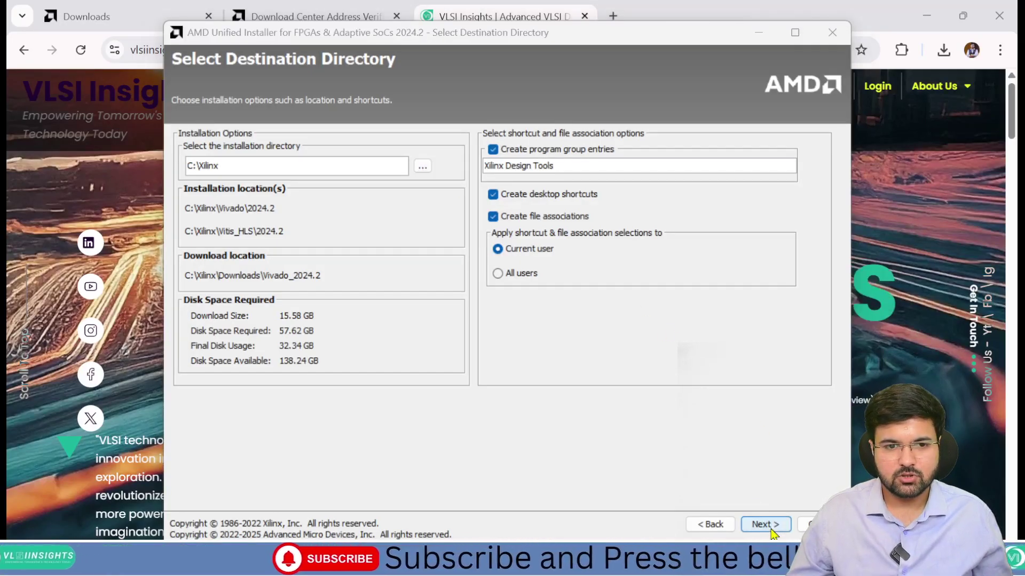
left_click_drag(794, 238, 467, 223)
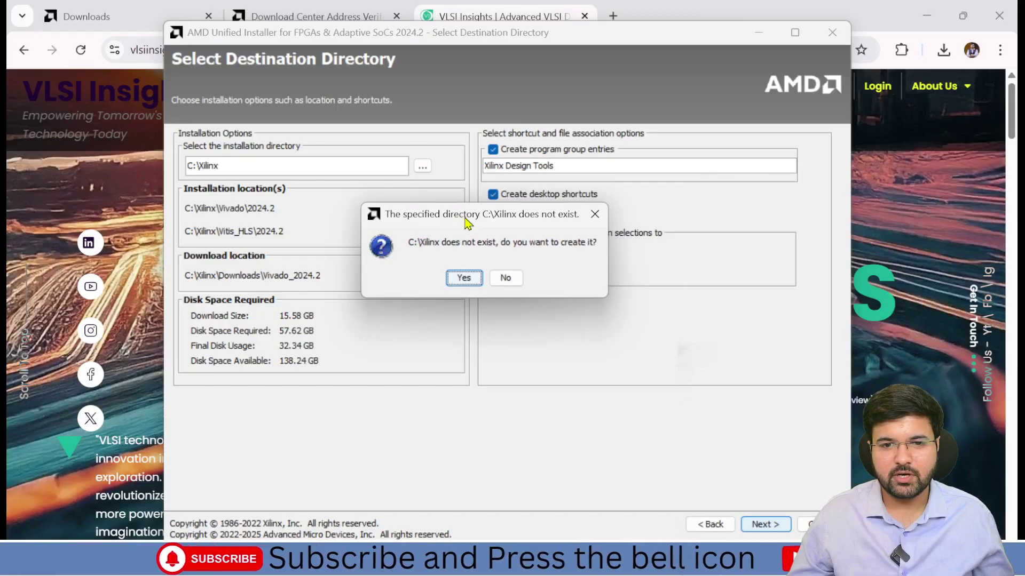
left_click(462, 280)
left_click(743, 527)
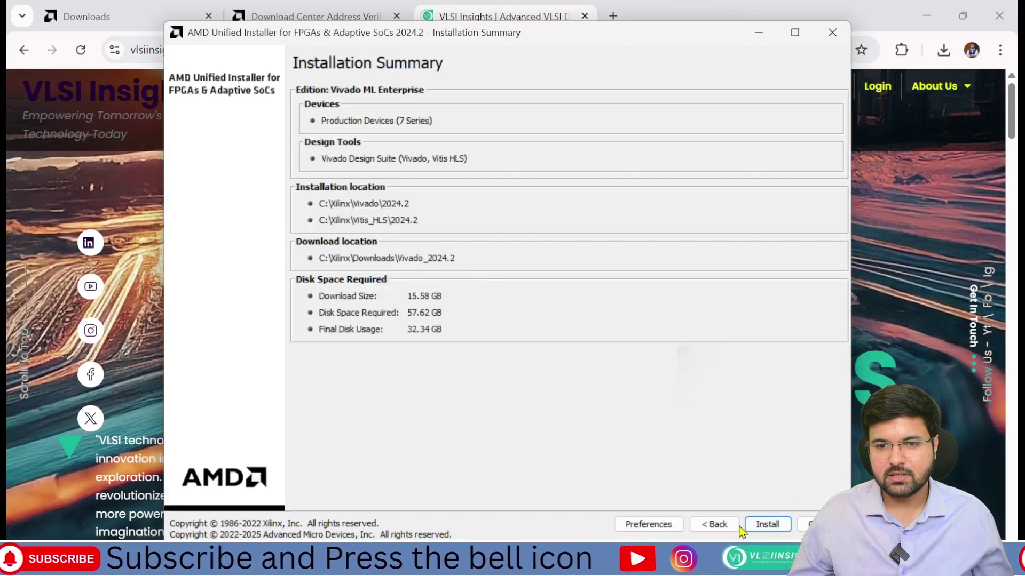
left_click(767, 525)
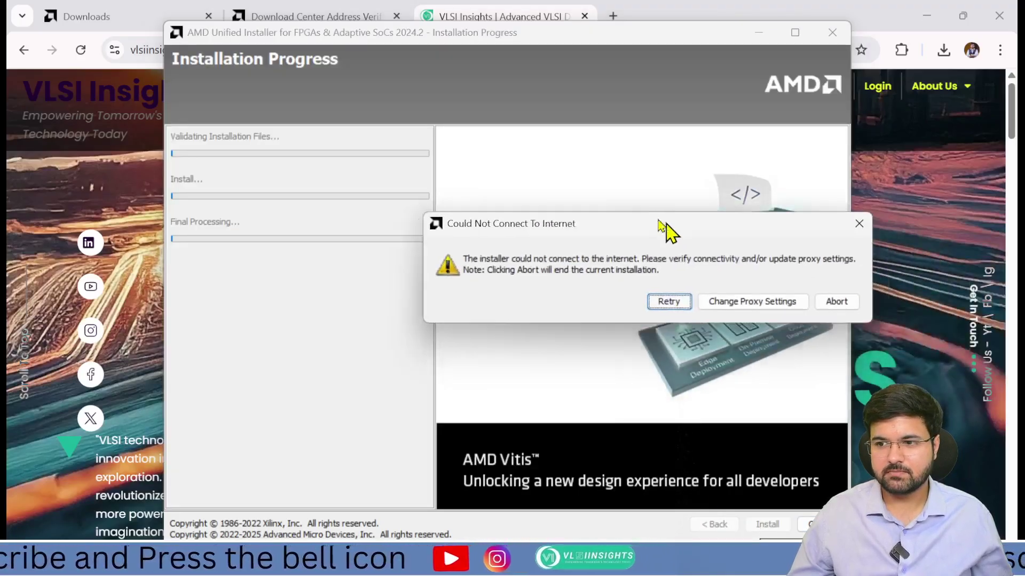
Retry the failed internet connection so the Vivado installation proceeds past validating installation files
left_click_drag(663, 224, 544, 222)
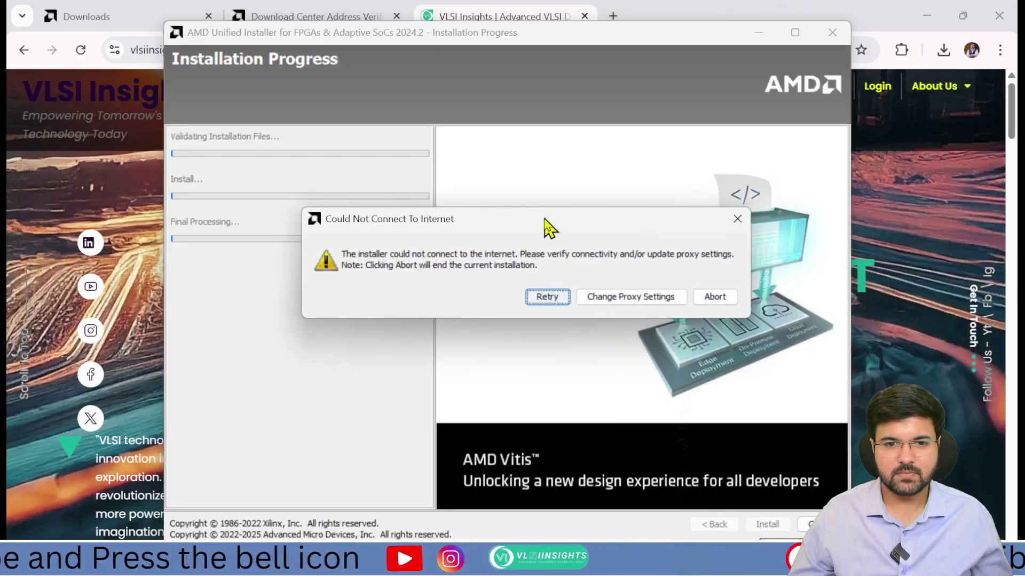
left_click(545, 302)
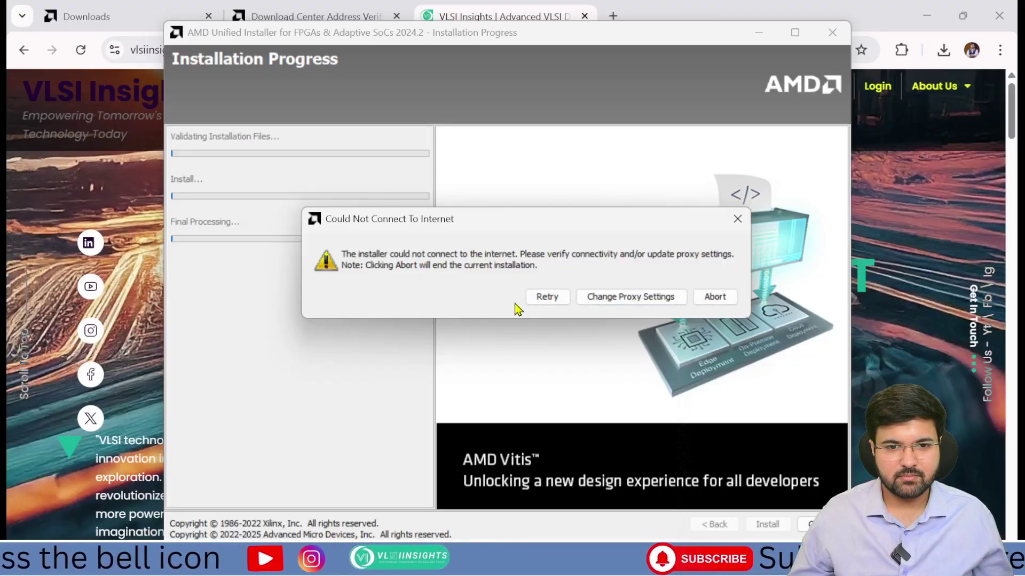
left_click(539, 299)
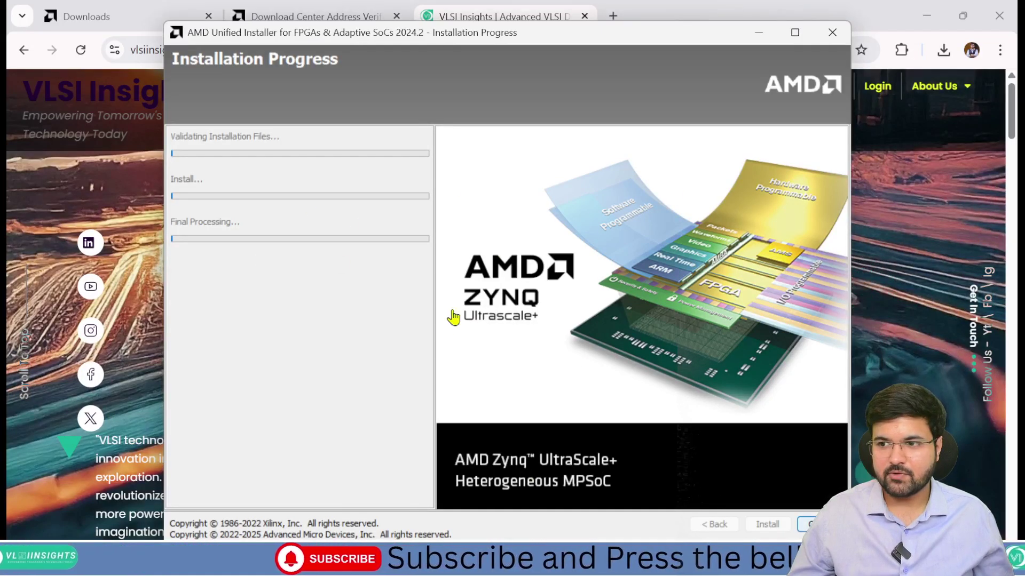
left_click_drag(554, 35, 519, 37)
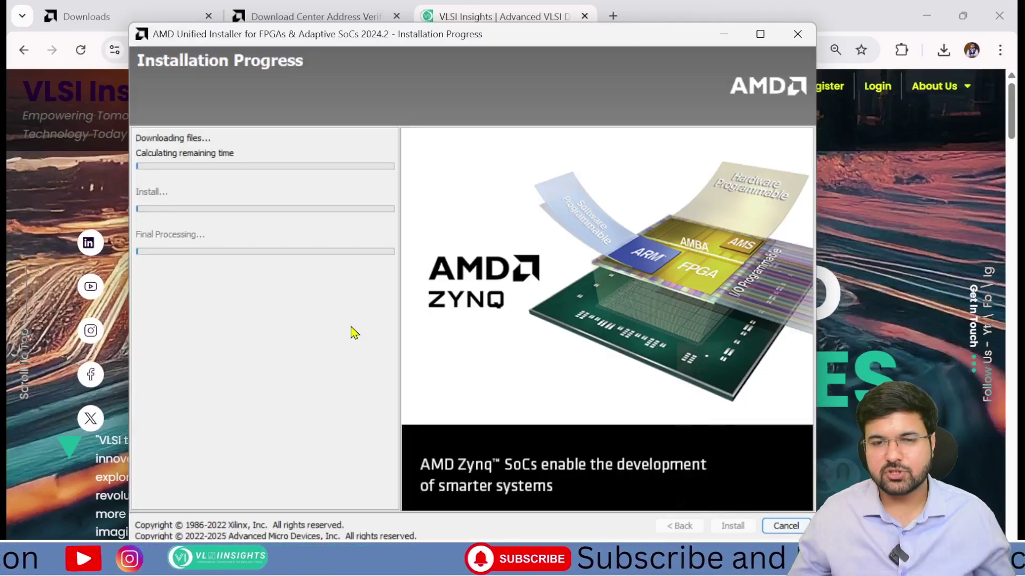
Move and minimize the installer window while the 15.58 GB Vivado download continues
left_click_drag(583, 45, 593, 99)
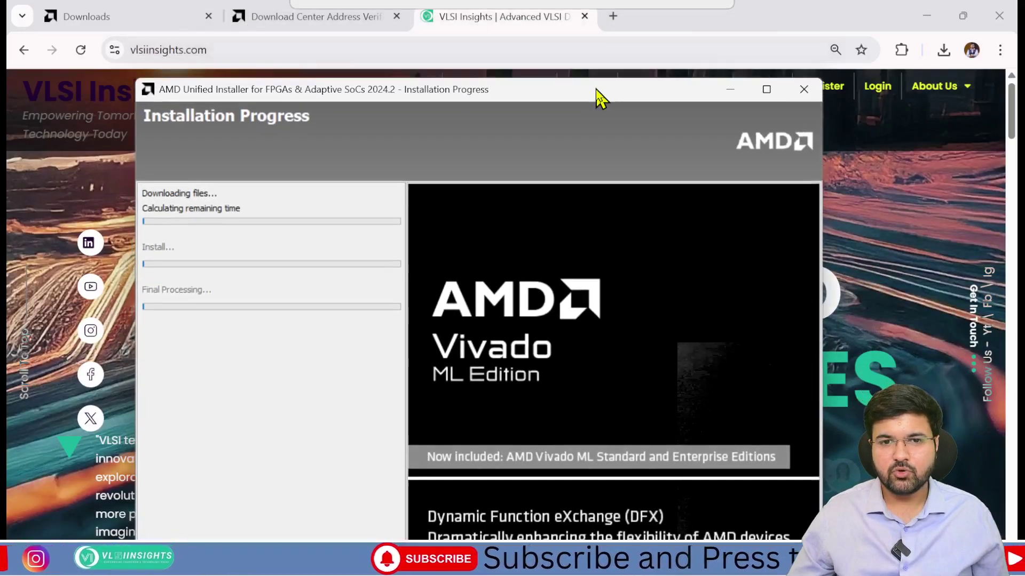
left_click(732, 91)
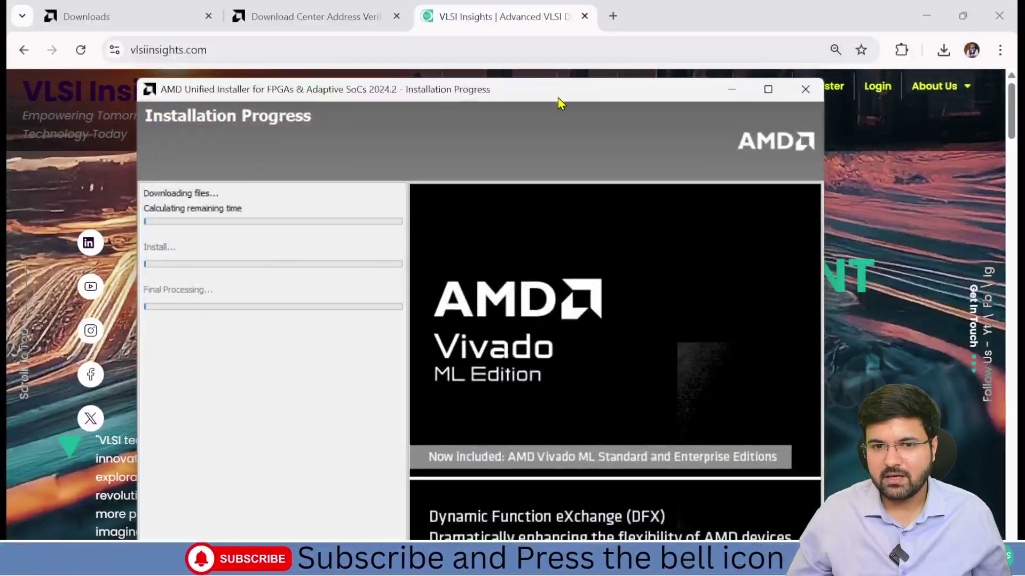
left_click_drag(560, 103, 562, 72)
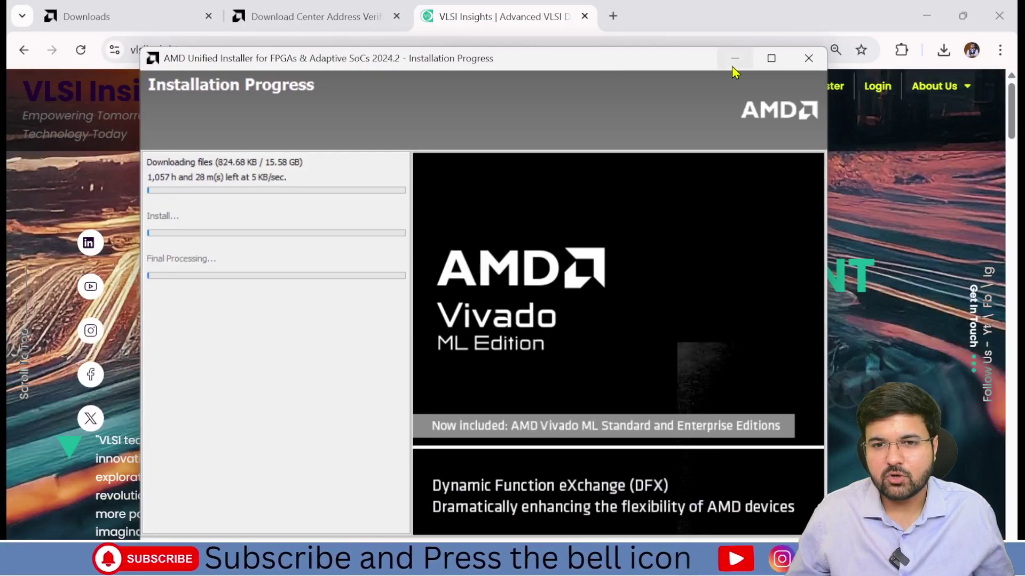